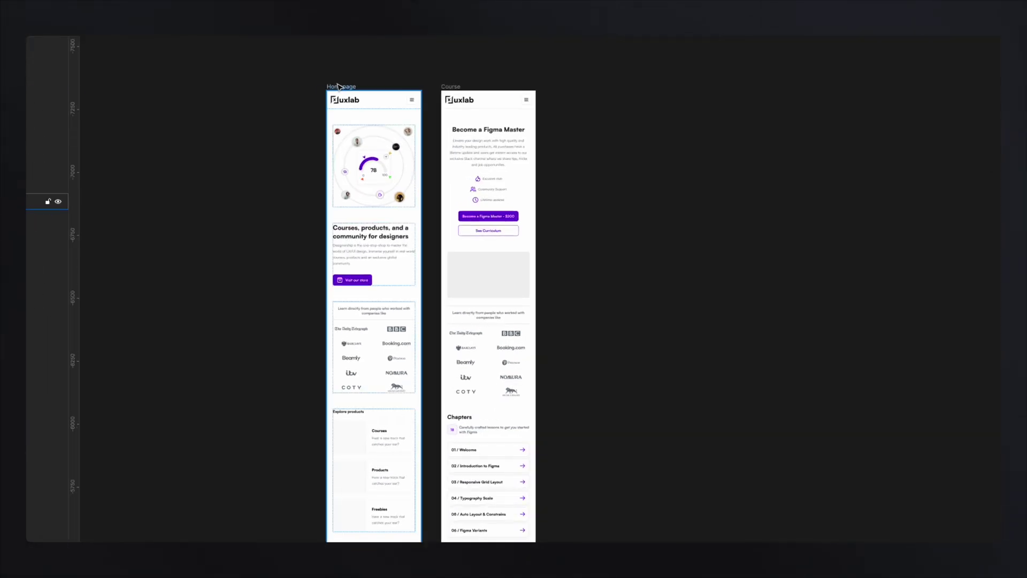
# Step: Add a flow starting point to the Homepage frame and open the prototype preview
pyautogui.click(338, 86)
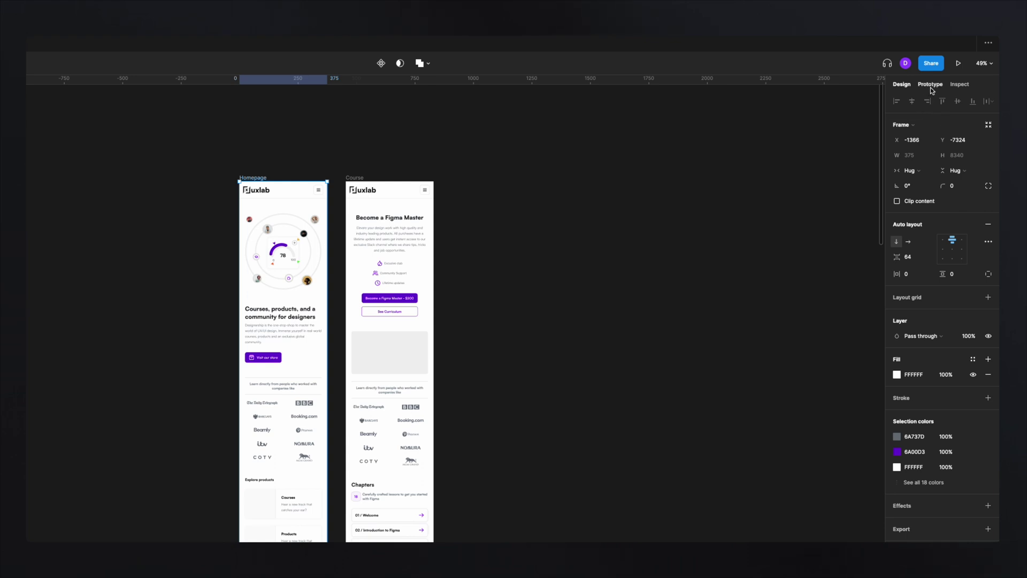
pyautogui.click(947, 74)
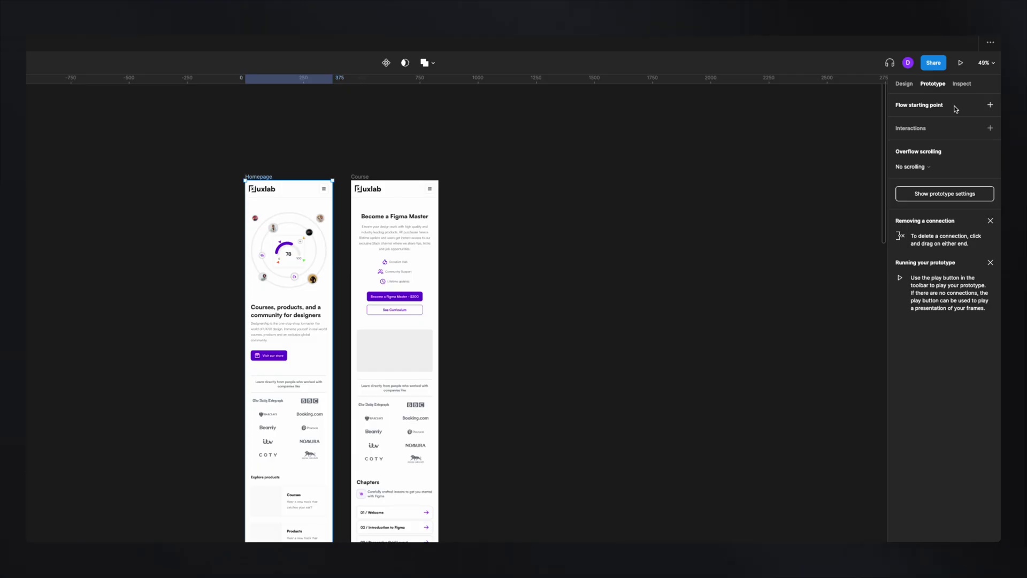
pyautogui.click(990, 104)
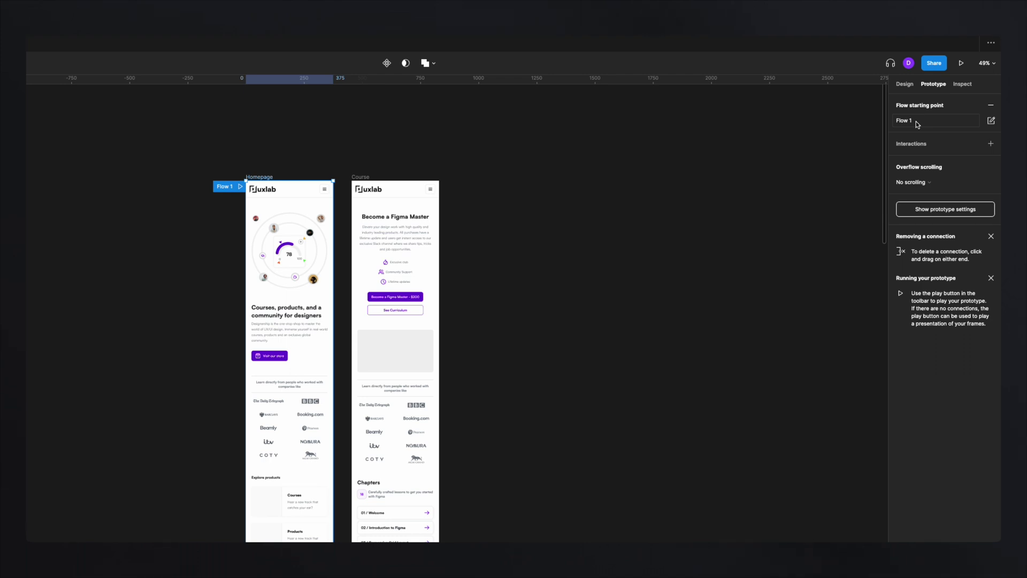
pyautogui.click(963, 64)
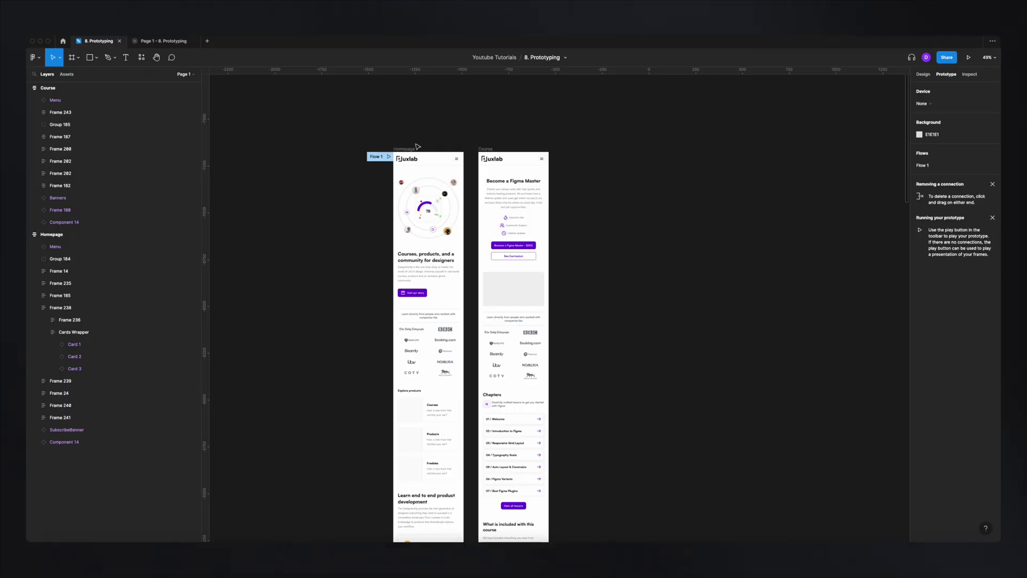
# Step: Add a second flow starting point on the Course frame
pyautogui.click(481, 150)
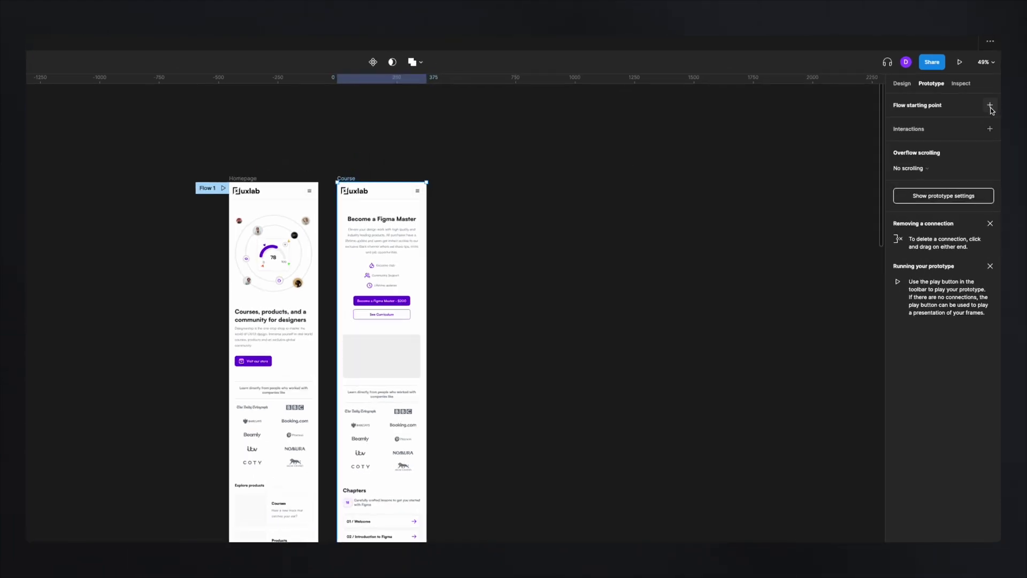
pyautogui.click(992, 91)
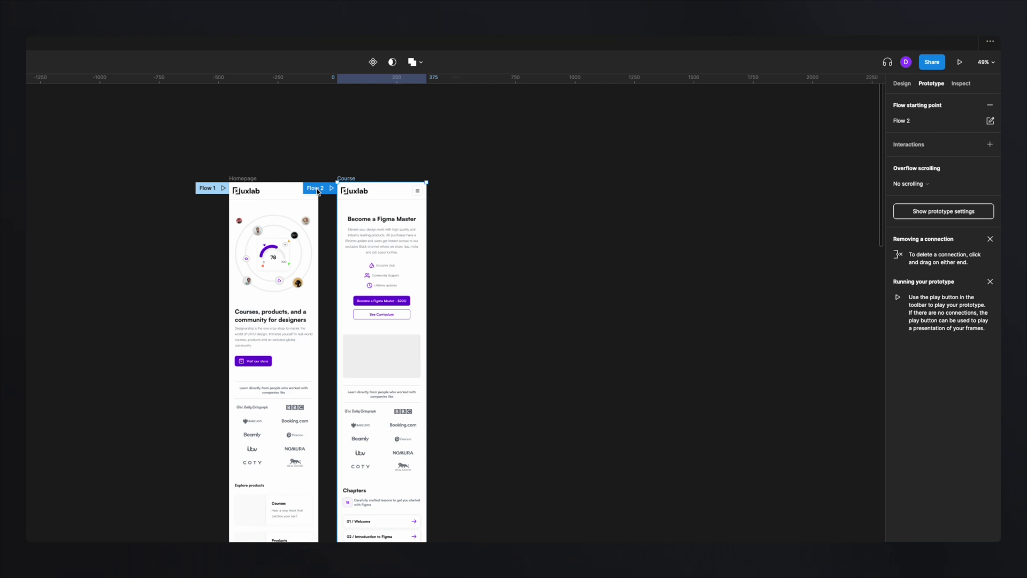
# Step: Preview the prototype from the Homepage and switch between Flow 1 and Flow 2 in the flows list
pyautogui.click(235, 180)
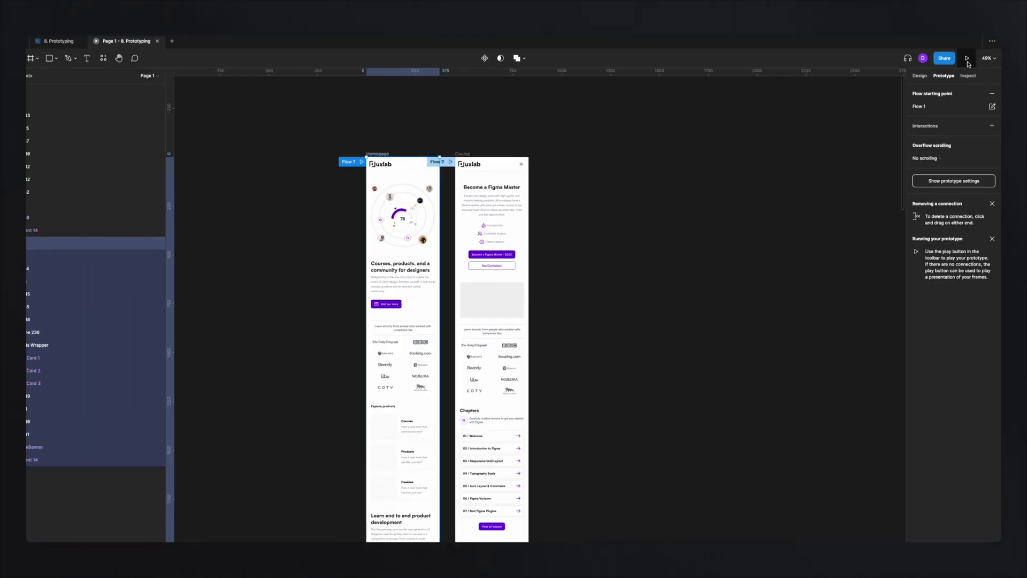
pyautogui.click(959, 62)
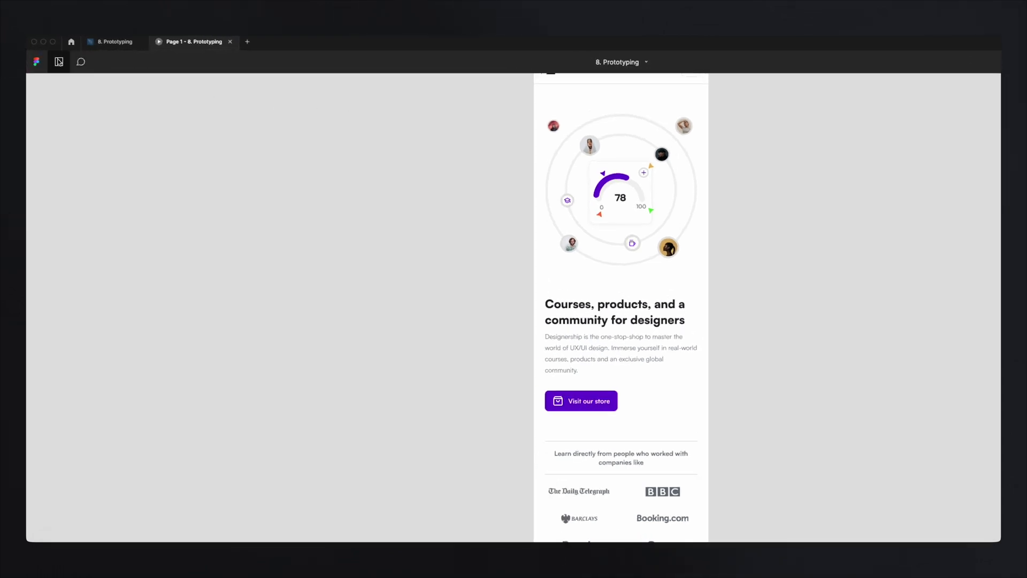
pyautogui.click(59, 62)
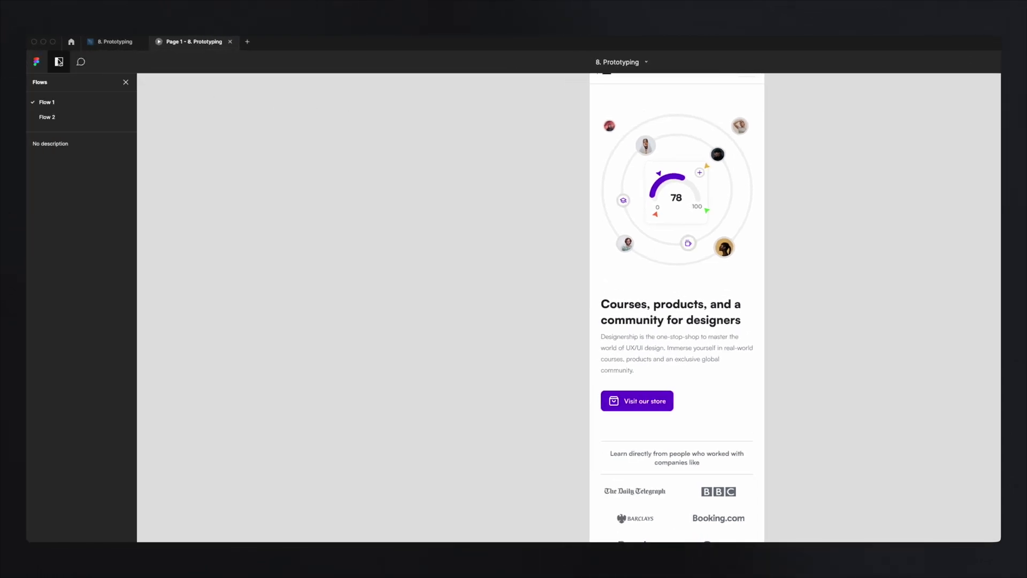
pyautogui.click(50, 116)
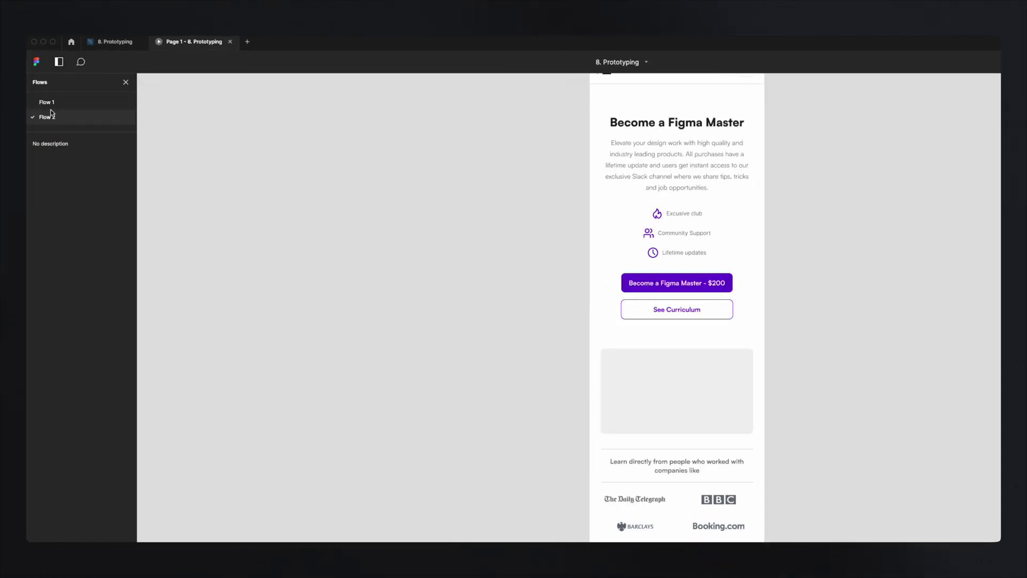
pyautogui.click(52, 109)
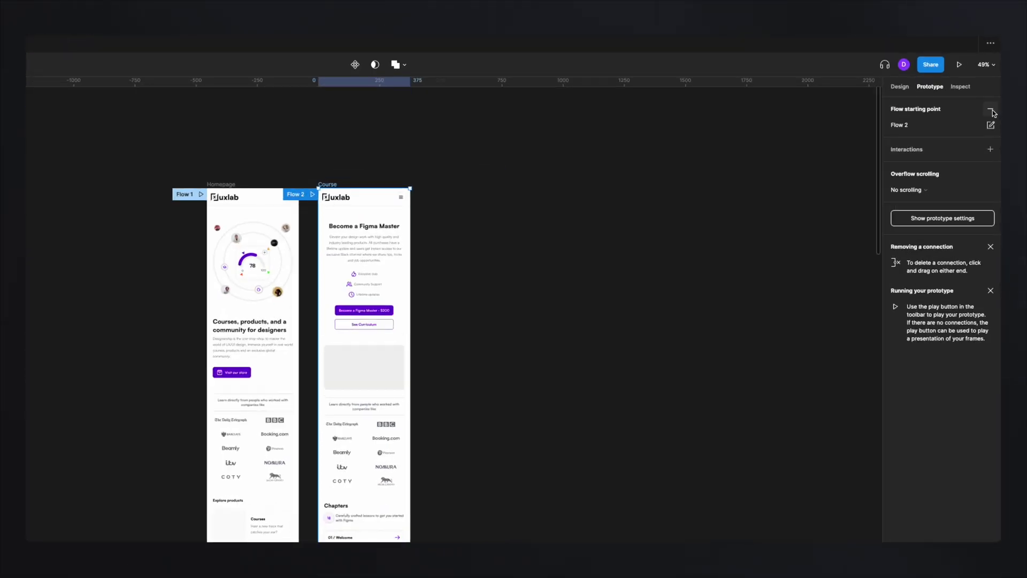
# Step: Remove the Course frame's flow starting point and rename the Homepage flow to Landing Home
pyautogui.click(992, 91)
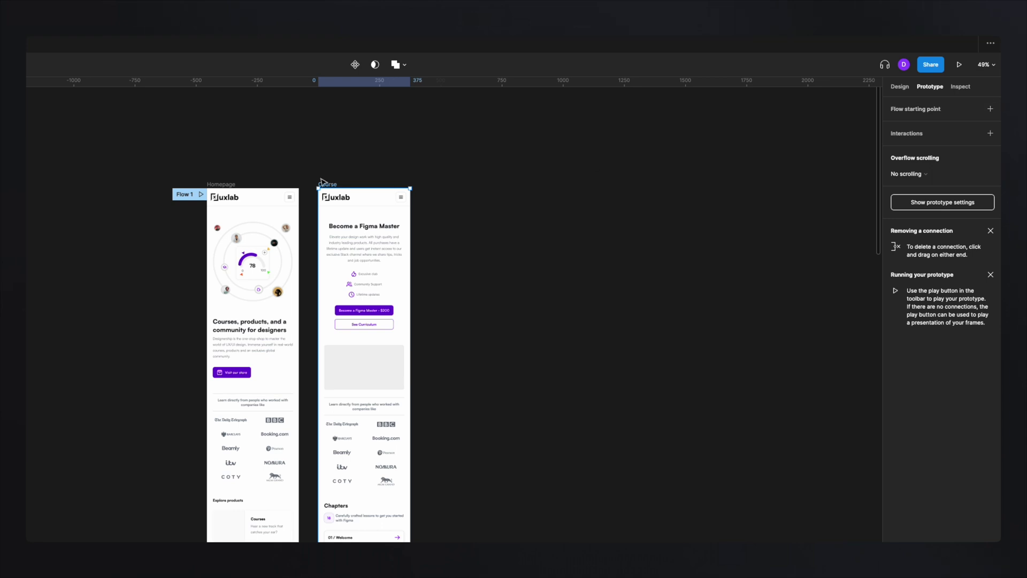
pyautogui.click(181, 194)
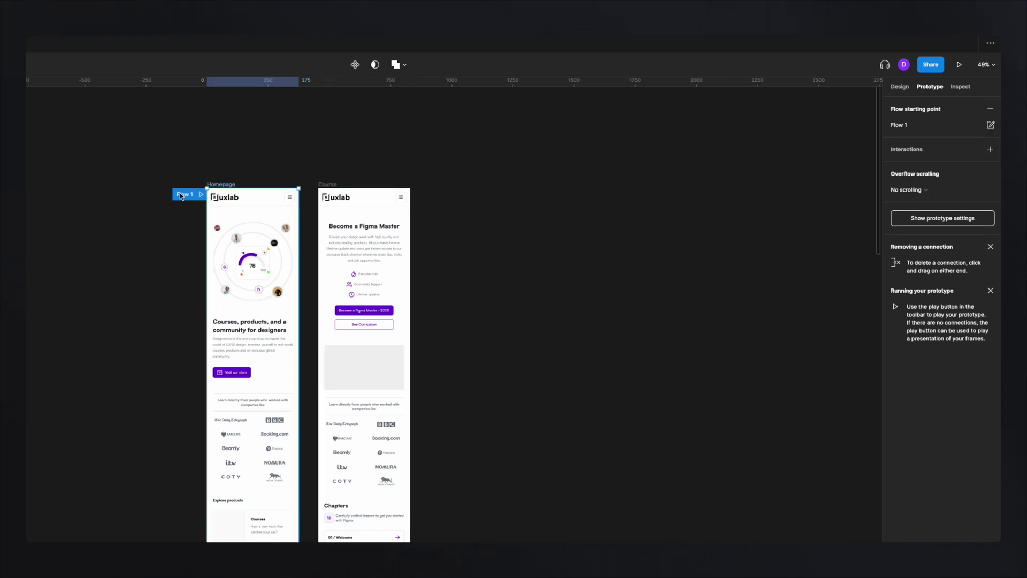
pyautogui.doubleClick(916, 129)
pyautogui.write('Landing H')
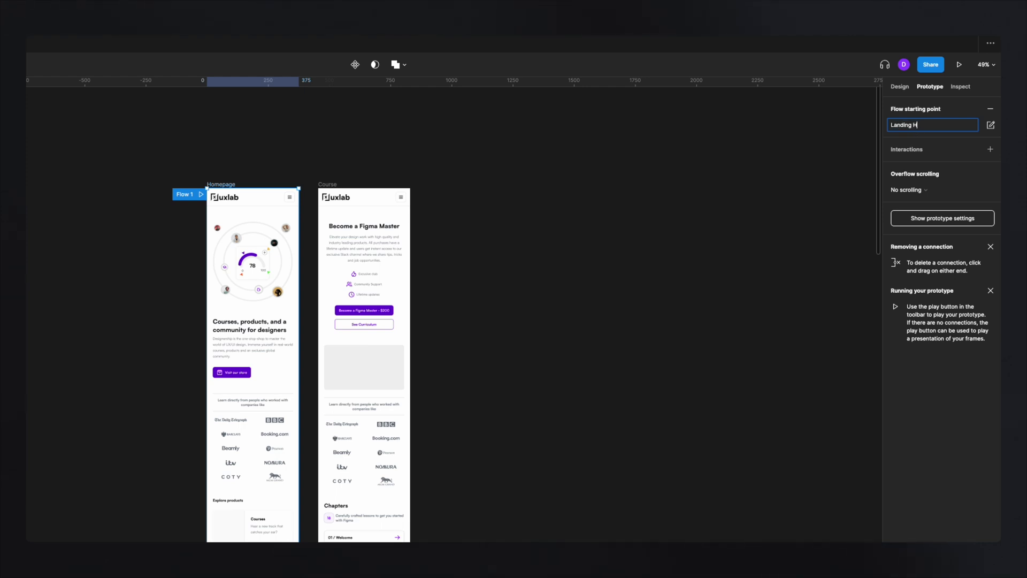
pyautogui.write('ome')
pyautogui.press('Return')
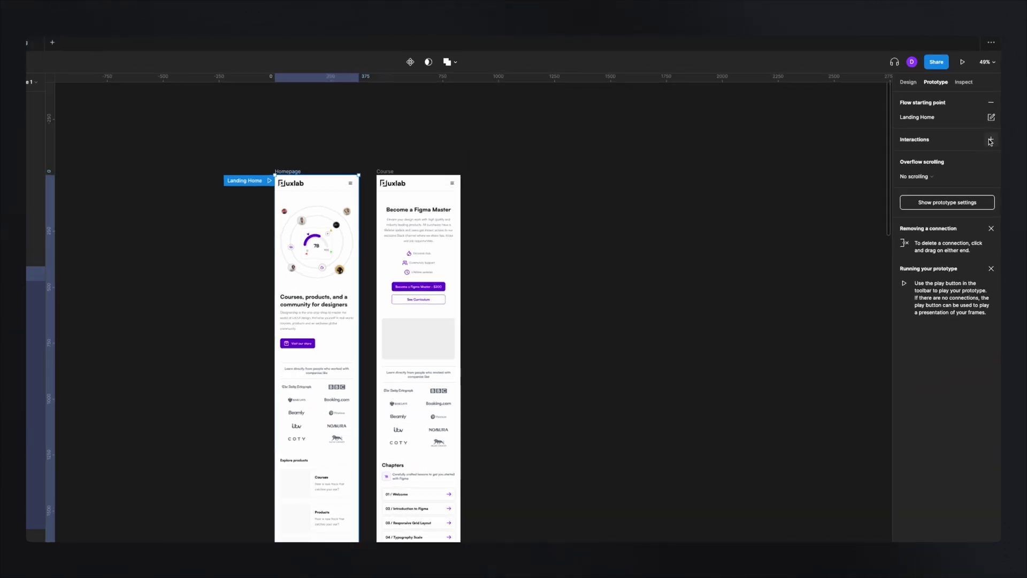
pyautogui.click(990, 140)
pyautogui.click(905, 155)
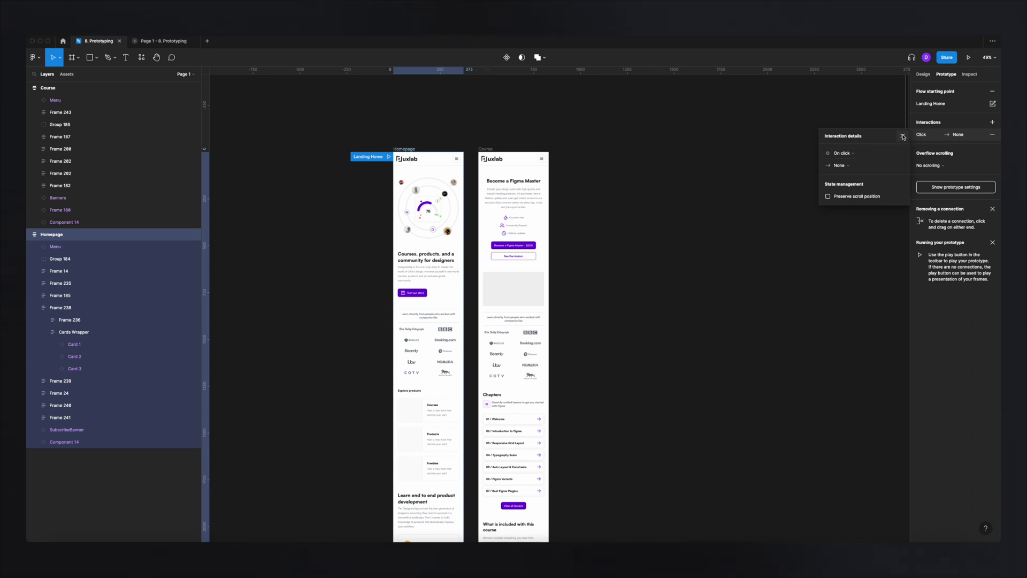
pyautogui.click(903, 136)
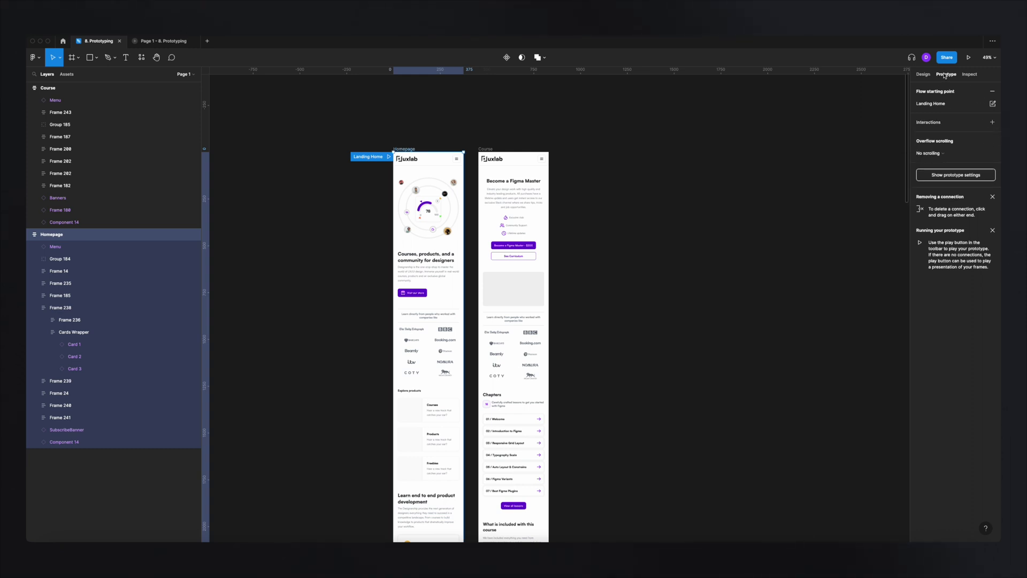
# Step: Connect the Visit our store button on the Homepage to the Course frame with a prototype interaction
pyautogui.click(422, 294)
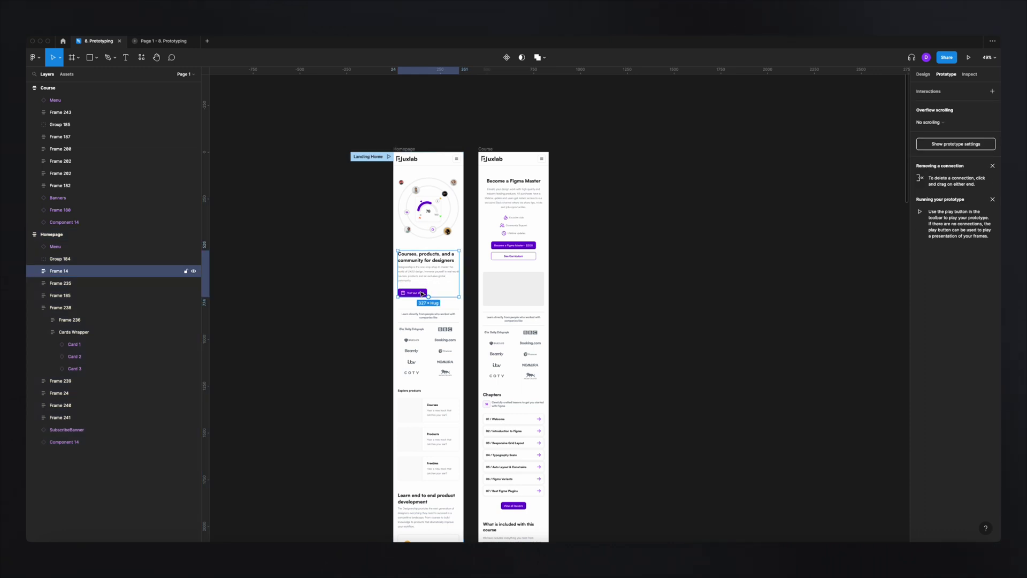
pyautogui.click(422, 294)
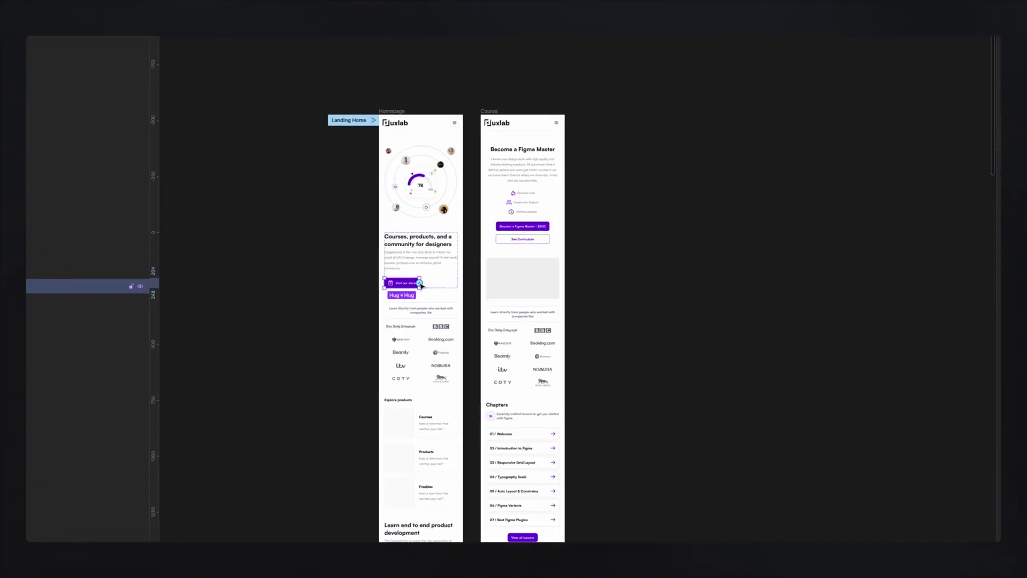
pyautogui.moveTo(421, 285); pyautogui.dragTo(526, 251)
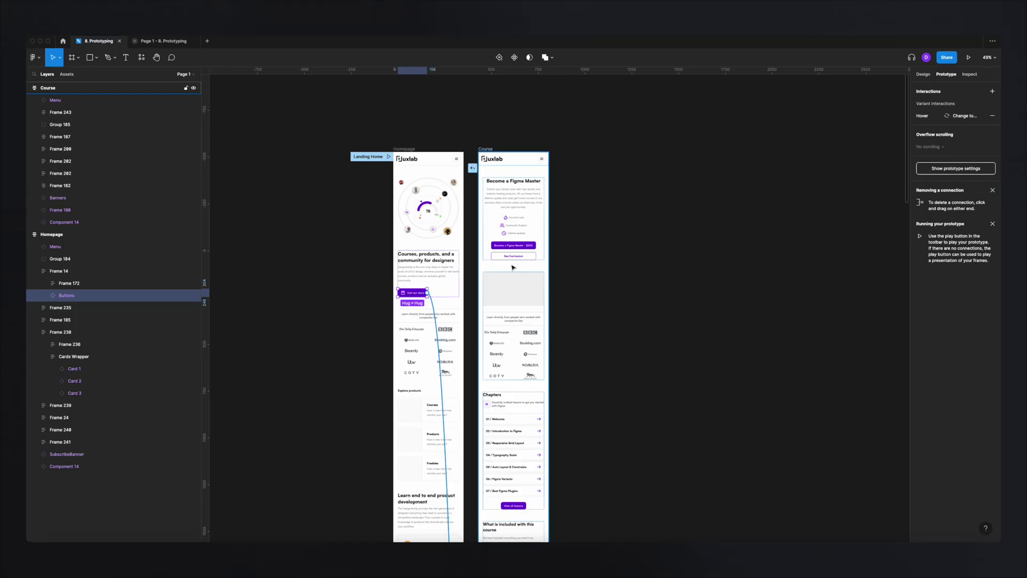
pyautogui.moveTo(513, 267); pyautogui.dragTo(537, 204)
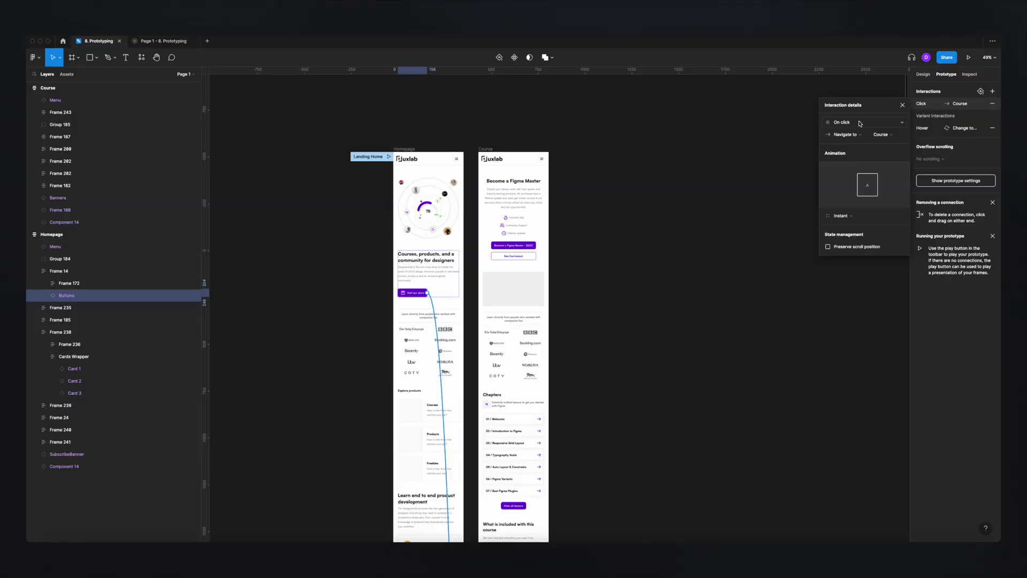
# Step: Examine the trigger, action and animation options of the Visit our store button's interaction, keeping On click, Navigate to and Instant
pyautogui.click(859, 124)
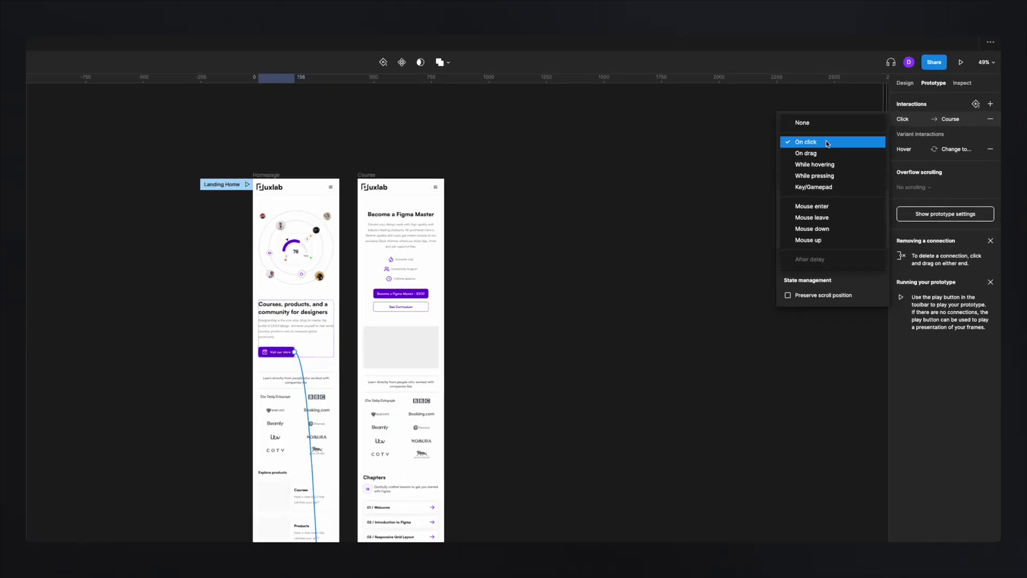
pyautogui.click(827, 140)
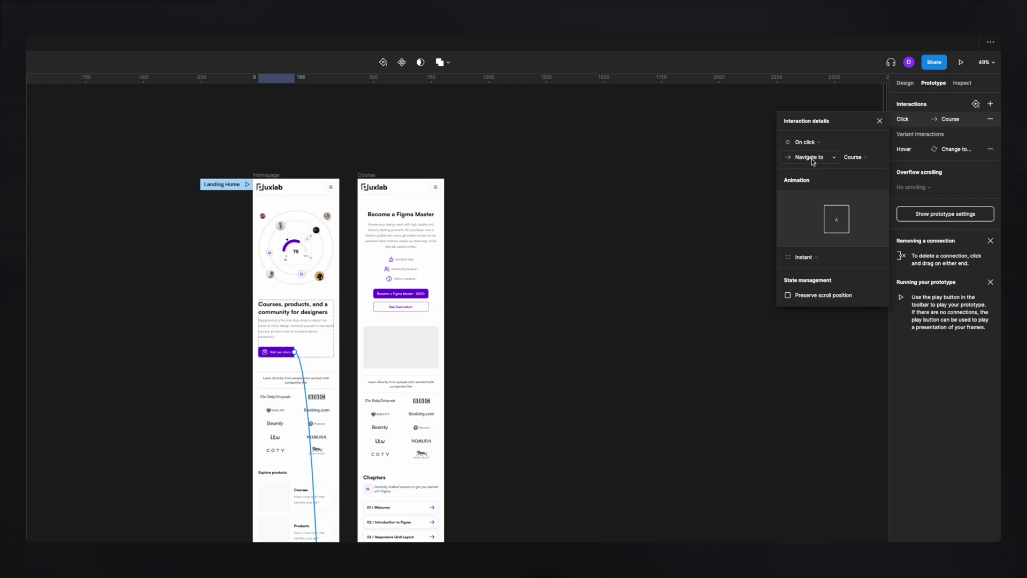
pyautogui.click(812, 158)
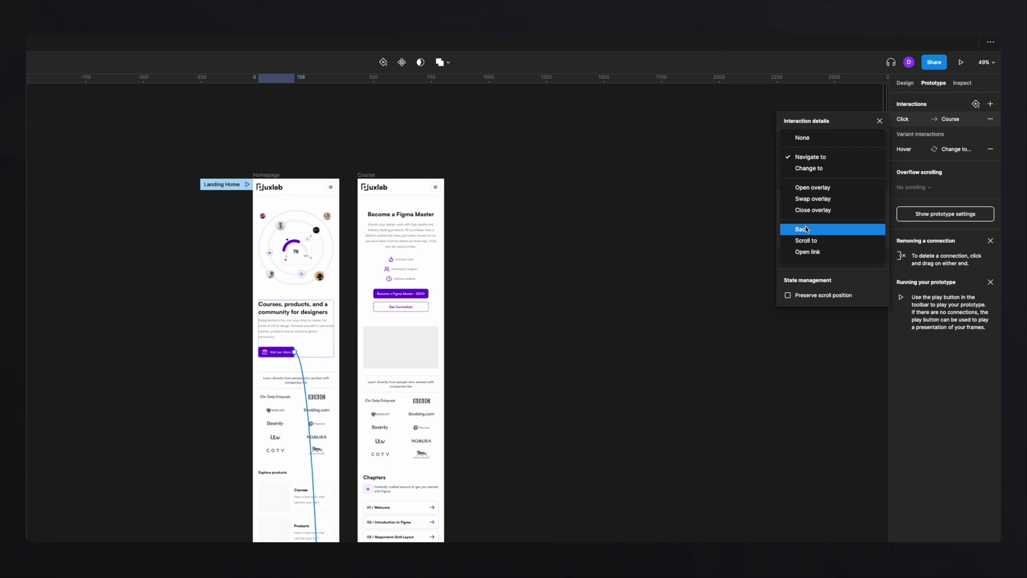
pyautogui.click(763, 222)
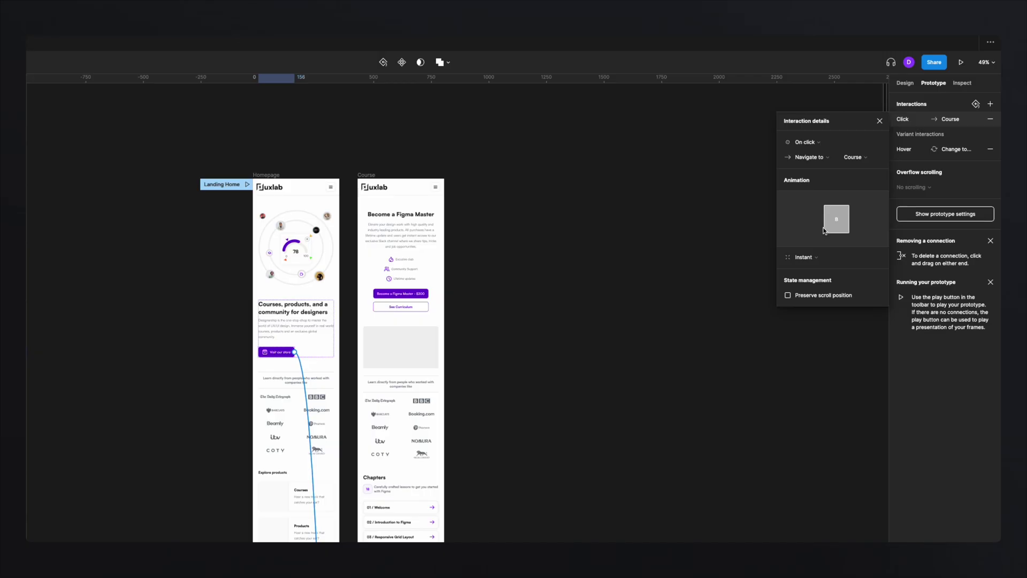
pyautogui.click(821, 261)
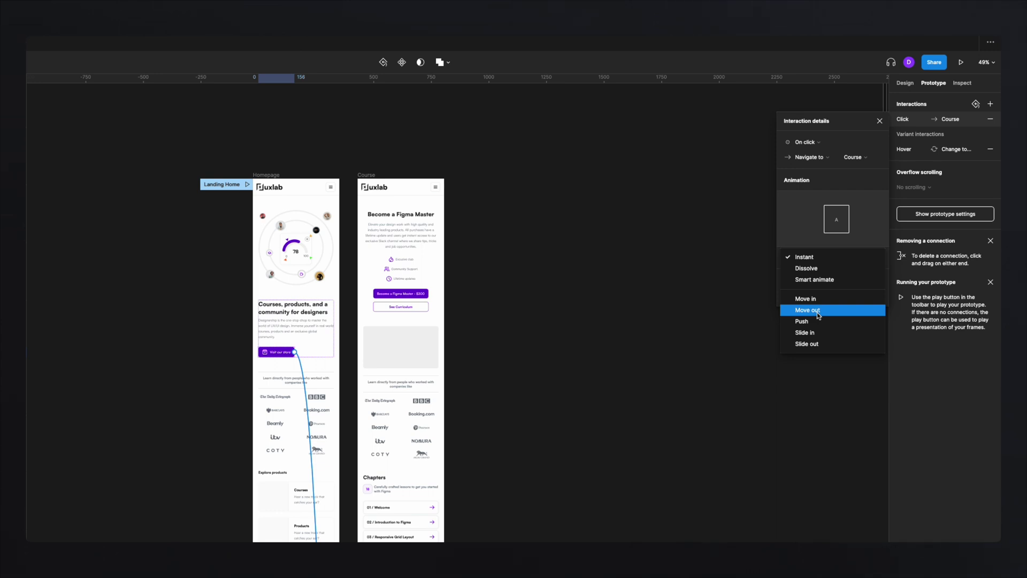
pyautogui.click(776, 304)
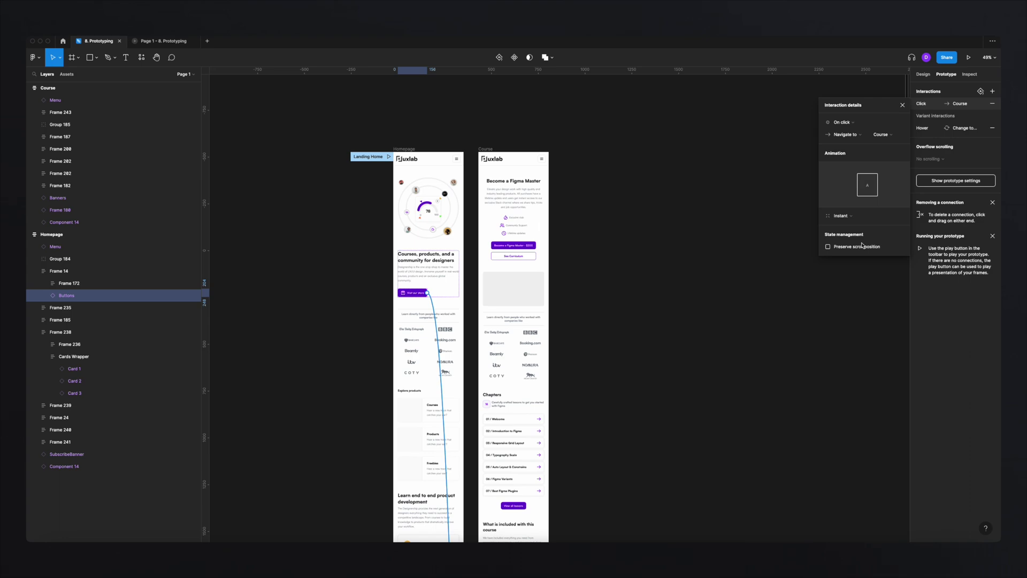
# Step: Run the prototype from the Homepage, test the Visit our store link to the Course page, and return to the design file
pyautogui.scroll(-10, 434, 210)
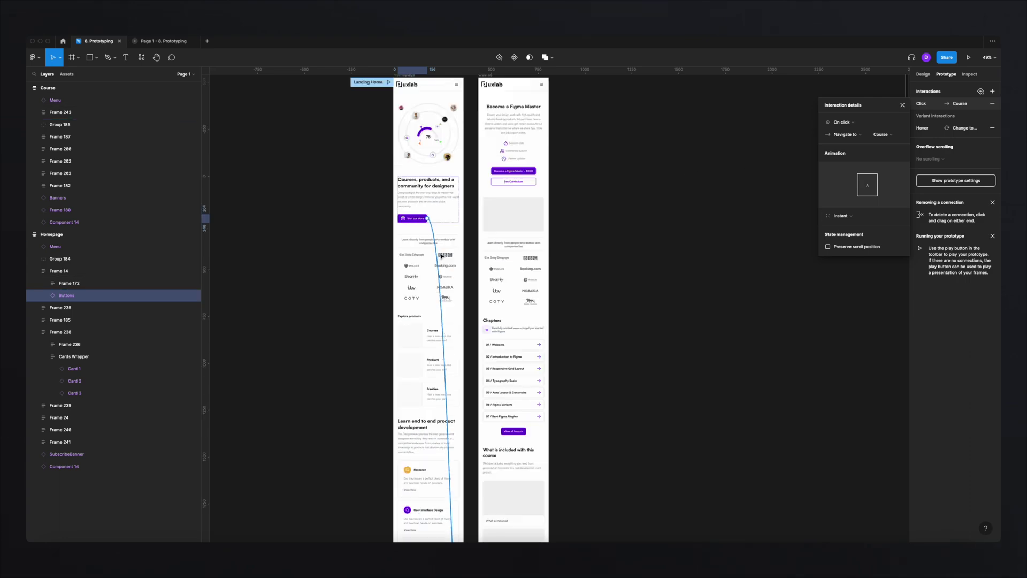
pyautogui.scroll(5, 434, 209)
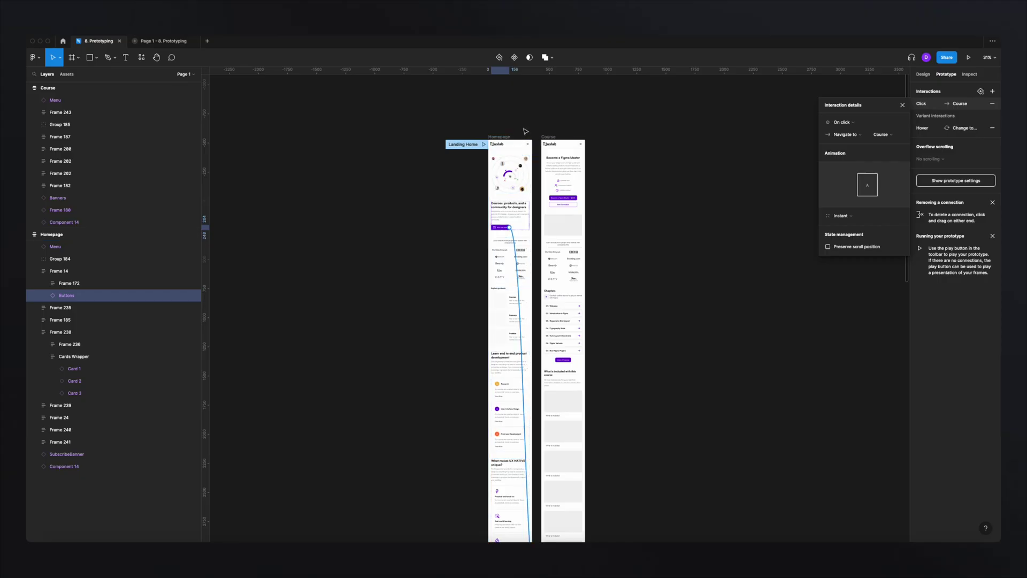
pyautogui.click(500, 137)
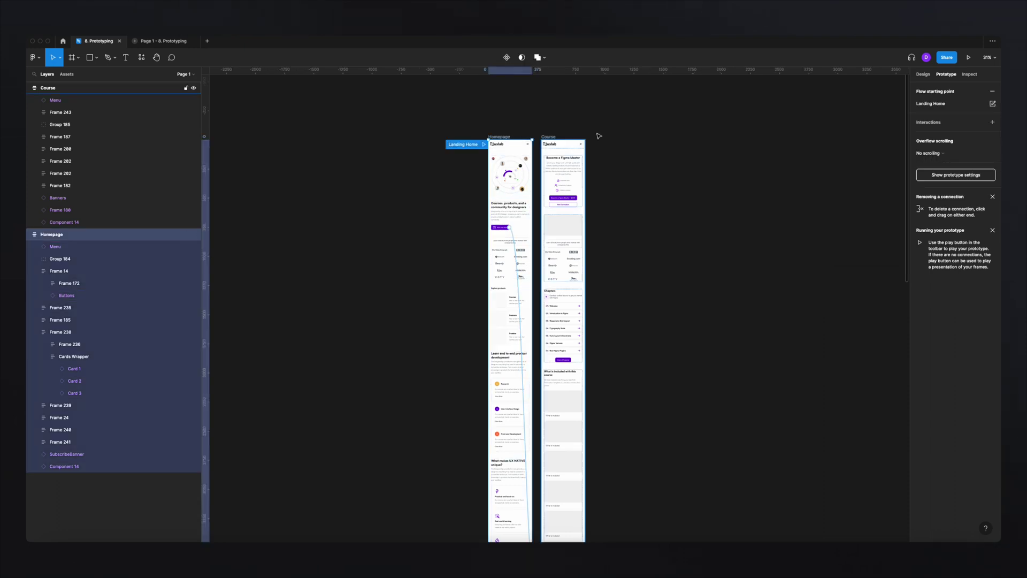
pyautogui.click(970, 58)
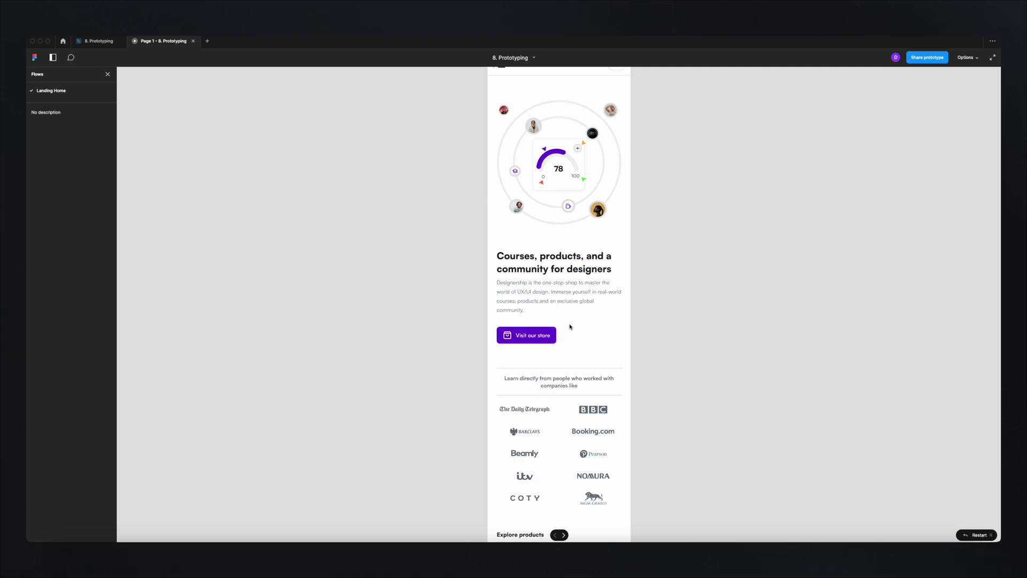
pyautogui.click(531, 336)
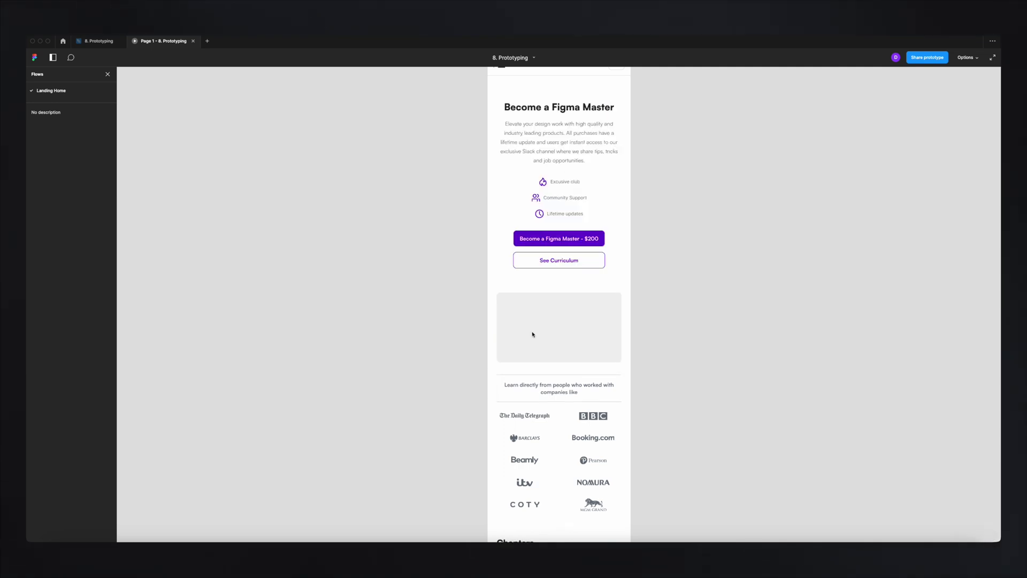
pyautogui.click(99, 41)
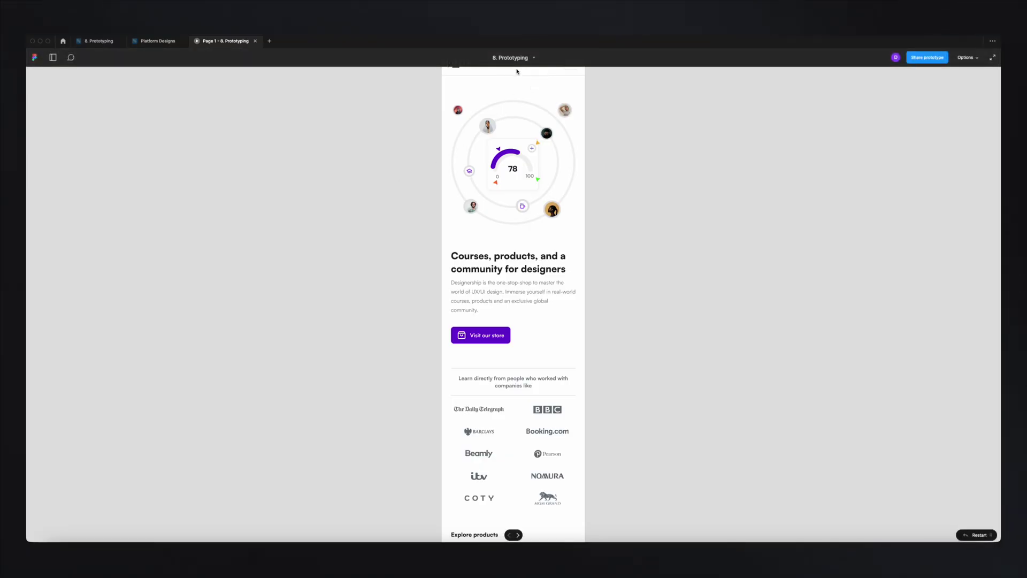
# Step: Check how the Homepage scrolls in the prototype preview and go back to the design file
pyautogui.click(610, 91)
pyautogui.scroll(-6, 564, 76)
pyautogui.scroll(6, 561, 85)
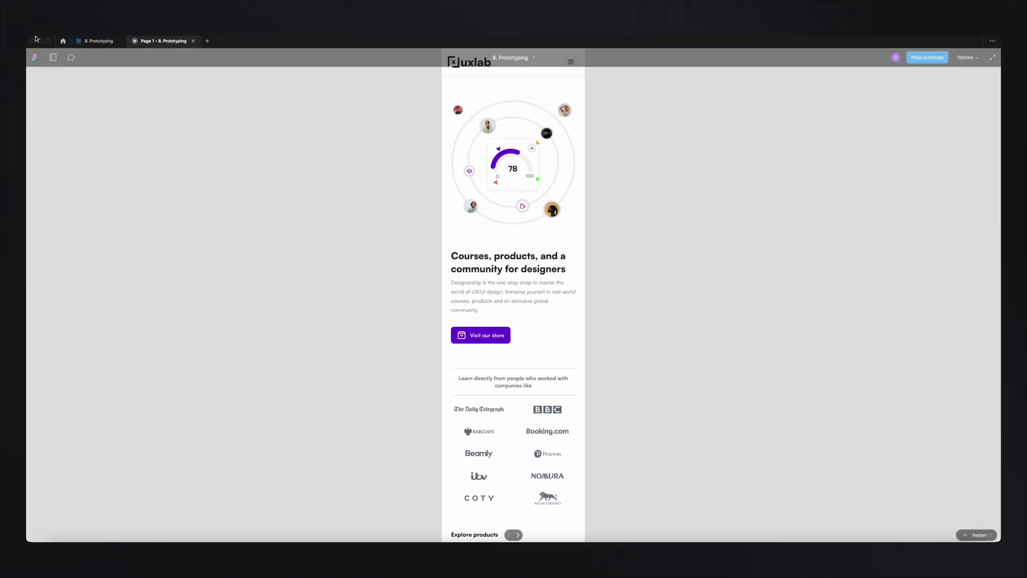
pyautogui.click(94, 41)
pyautogui.scroll(5, 437, 163)
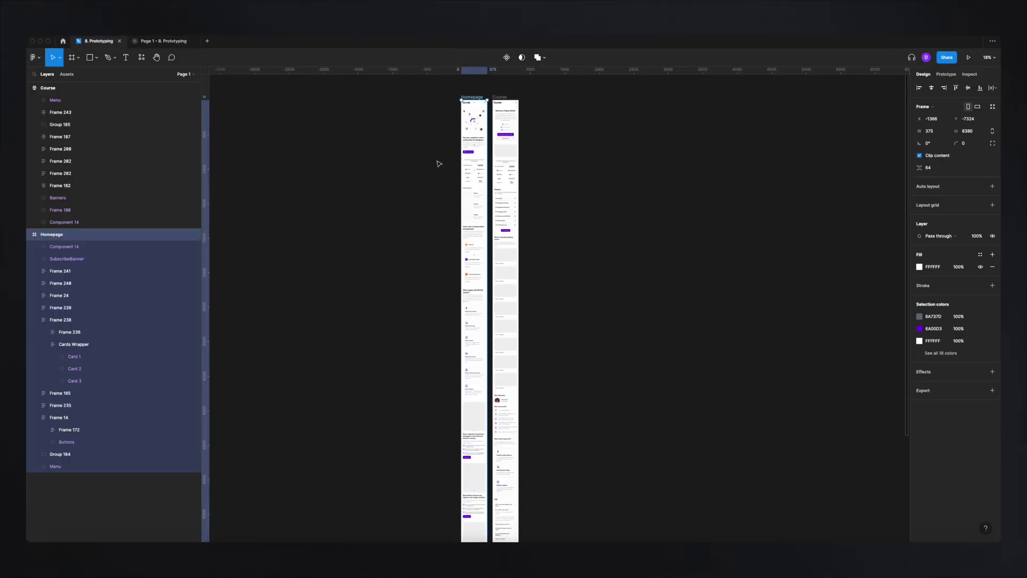
# Step: Set the Homepage's header Menu to fix its position when scrolling
pyautogui.keyDown('ctrl'); pyautogui.scroll(3, 477, 110); pyautogui.keyUp('ctrl')
pyautogui.keyDown('ctrl'); pyautogui.scroll(8, 477, 109); pyautogui.keyUp('ctrl')
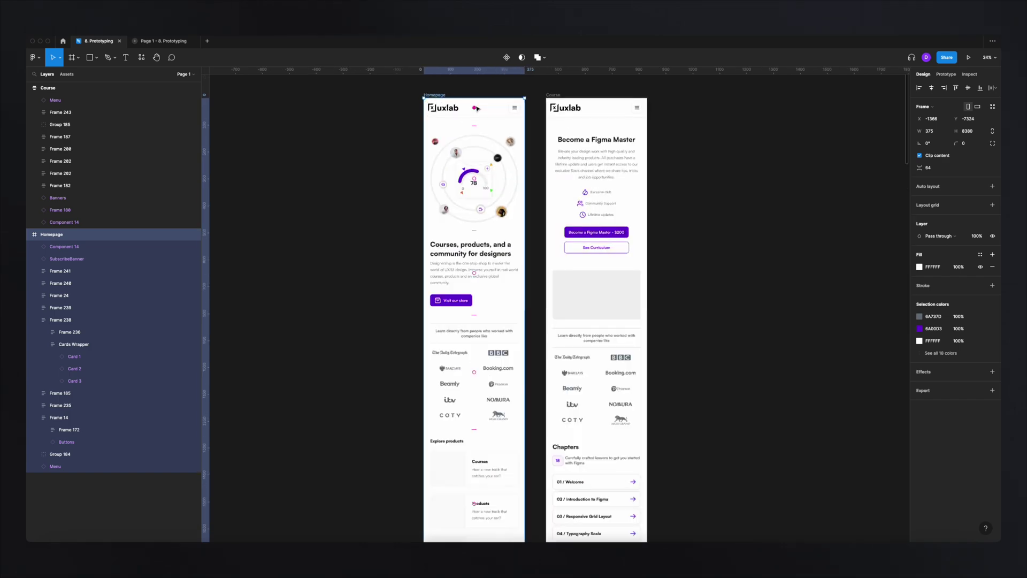
pyautogui.click(422, 111)
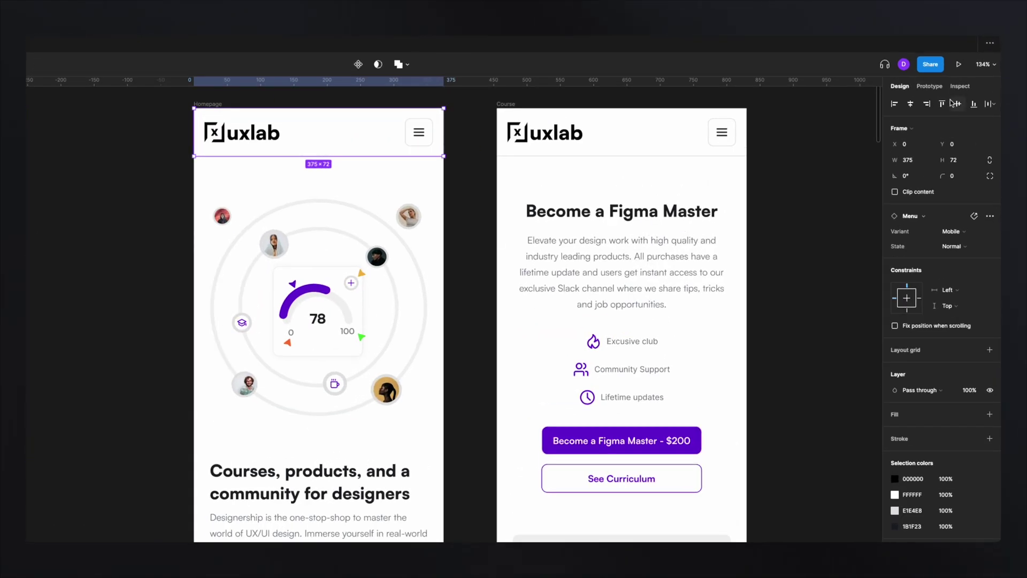
pyautogui.click(946, 74)
pyautogui.click(900, 87)
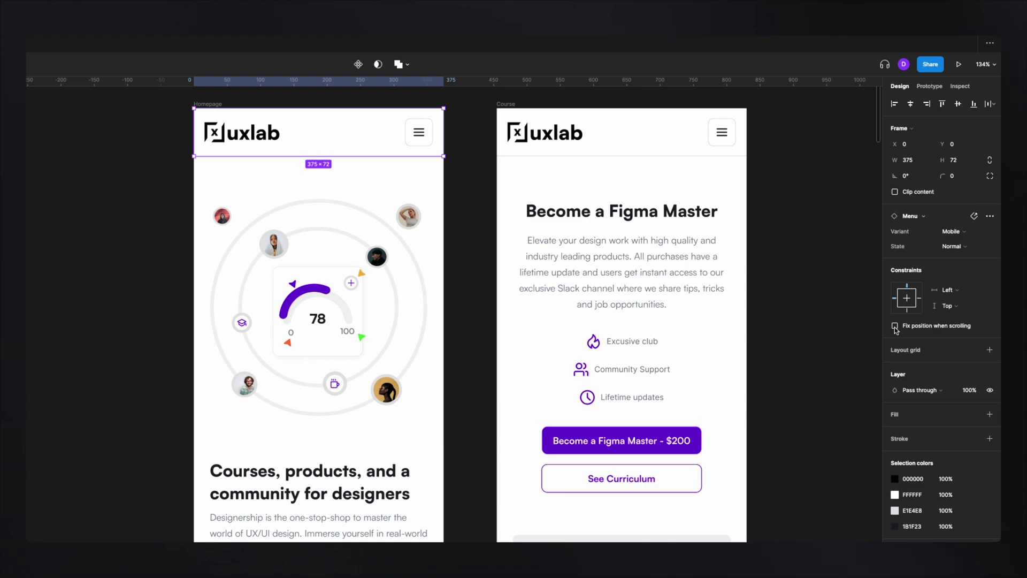
# Step: Preview the Homepage prototype, scroll through it to check how the header menu behaves, and return to the design file
pyautogui.press('super+alt+Return')
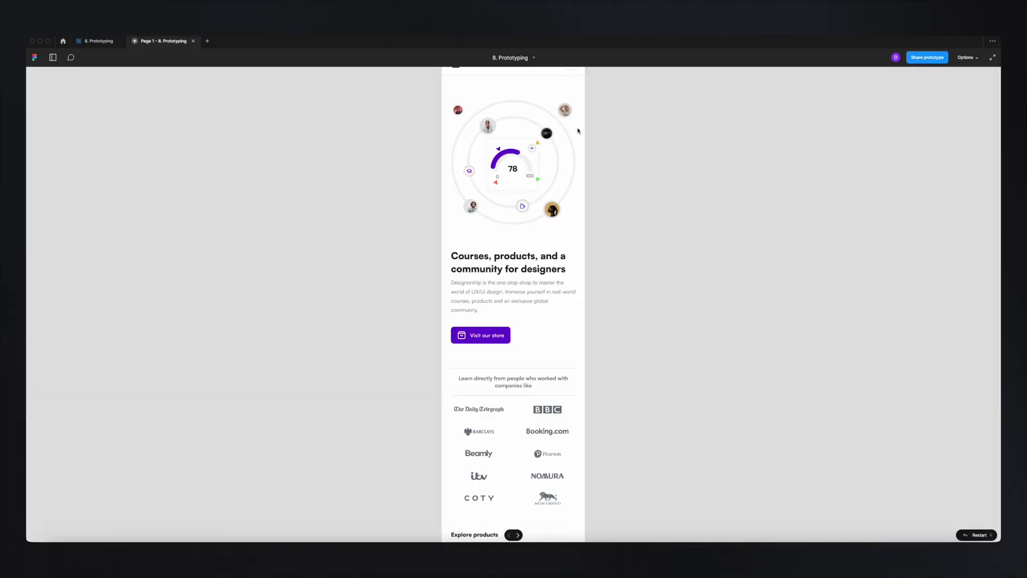
pyautogui.scroll(-5, 581, 126)
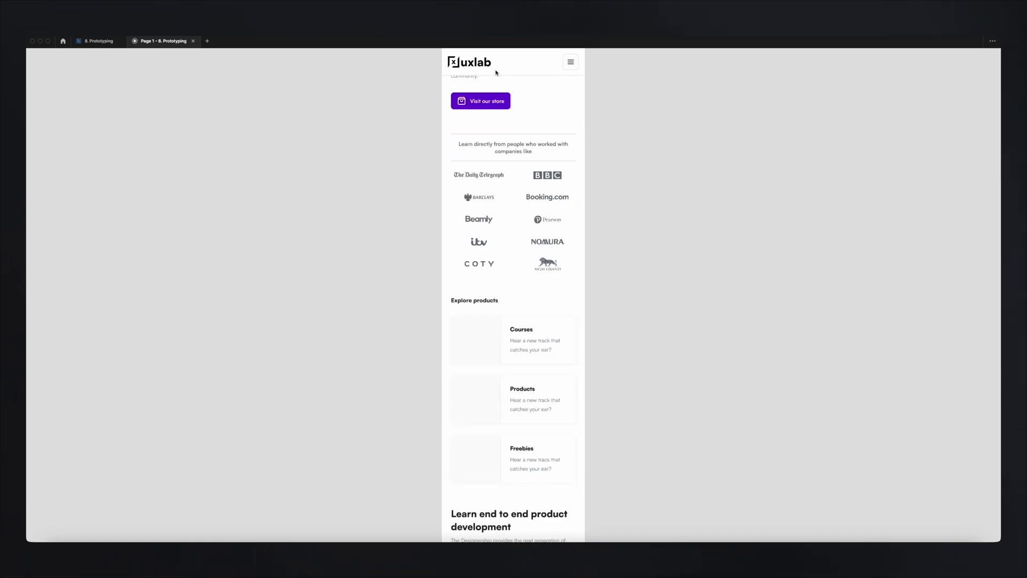
pyautogui.scroll(-7, 495, 72)
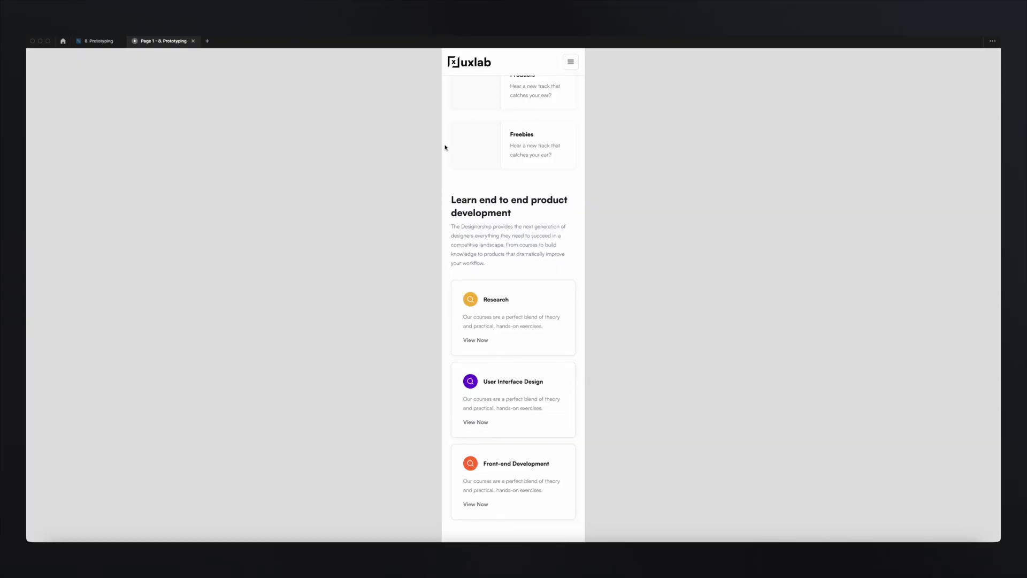
pyautogui.moveTo(406, 422)
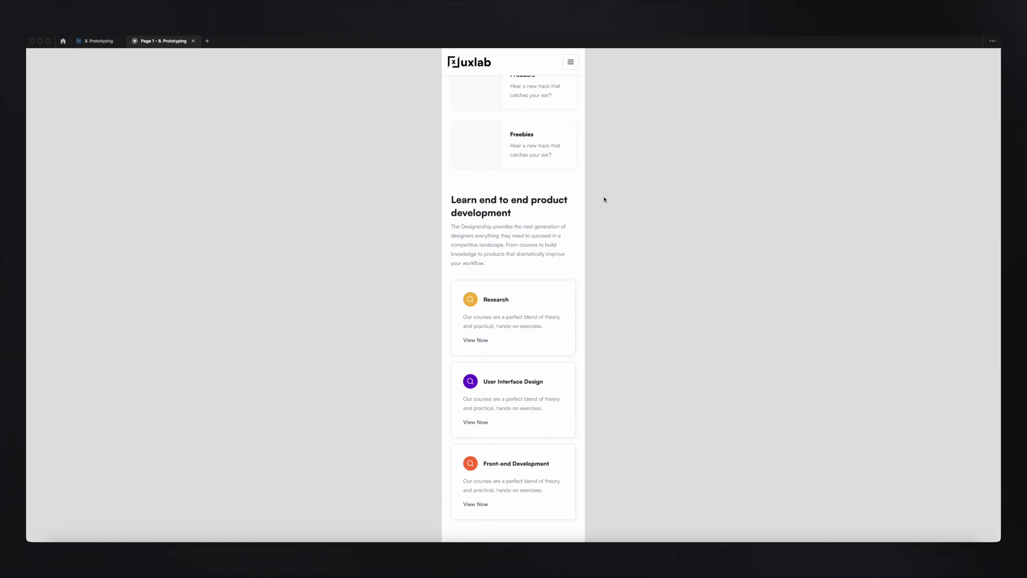
pyautogui.click(98, 40)
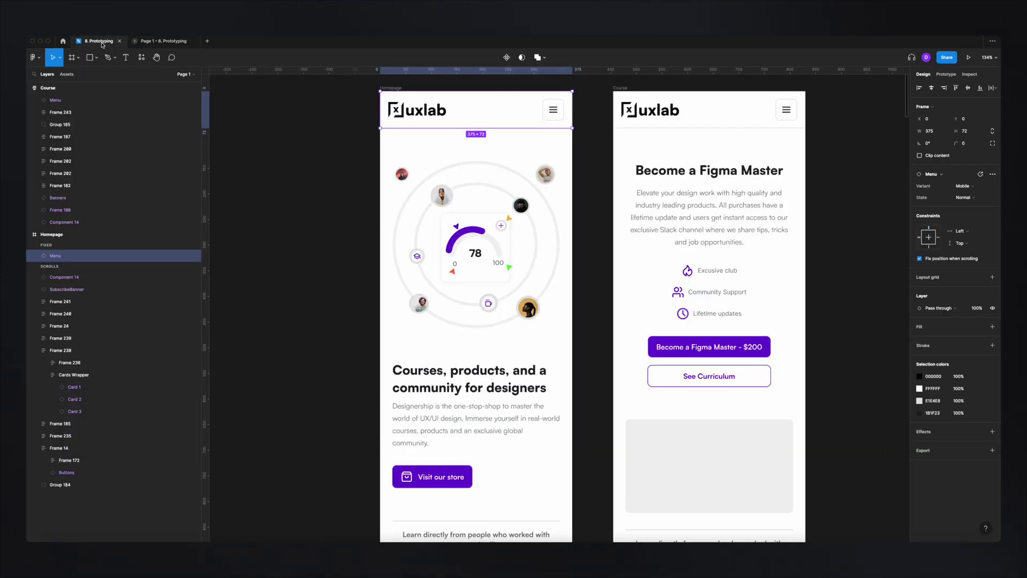
# Step: Shorten the Homepage frame to 375 × 838, ending just below the Visit our store button, without scaling its content
pyautogui.click(351, 174)
pyautogui.scroll(-10, 351, 174)
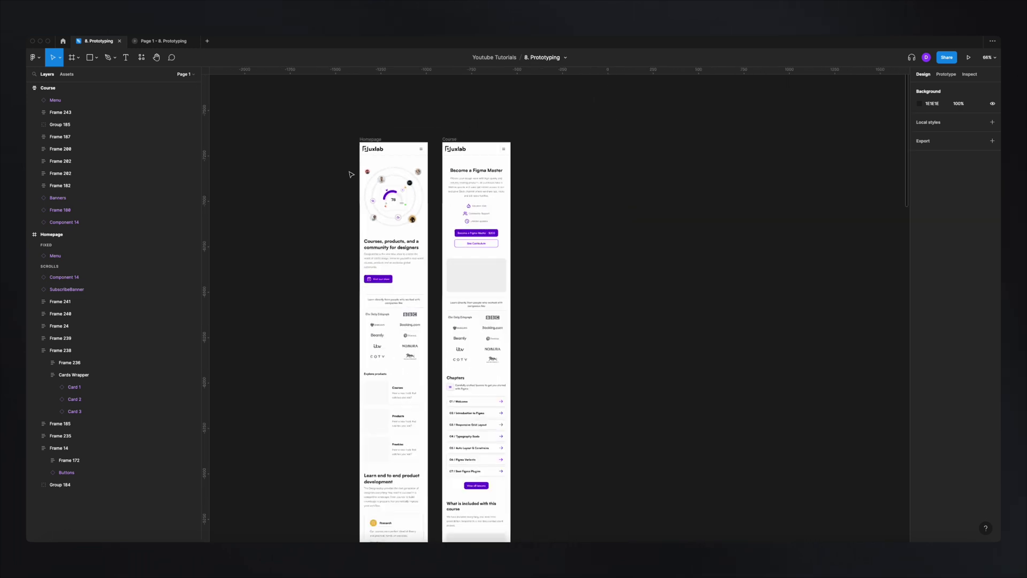
pyautogui.scroll(-3, 376, 119)
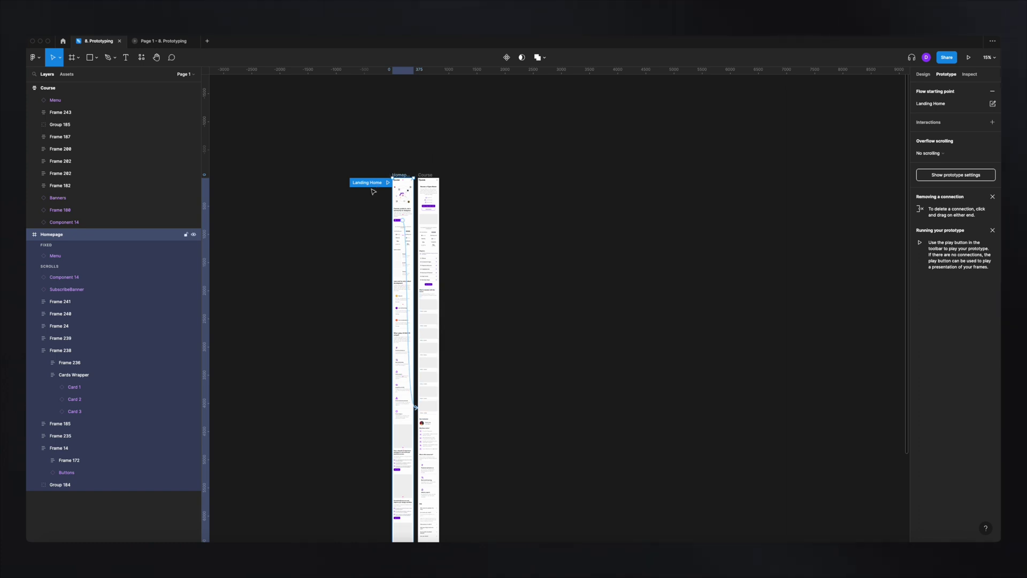
pyautogui.scroll(-5, 373, 191)
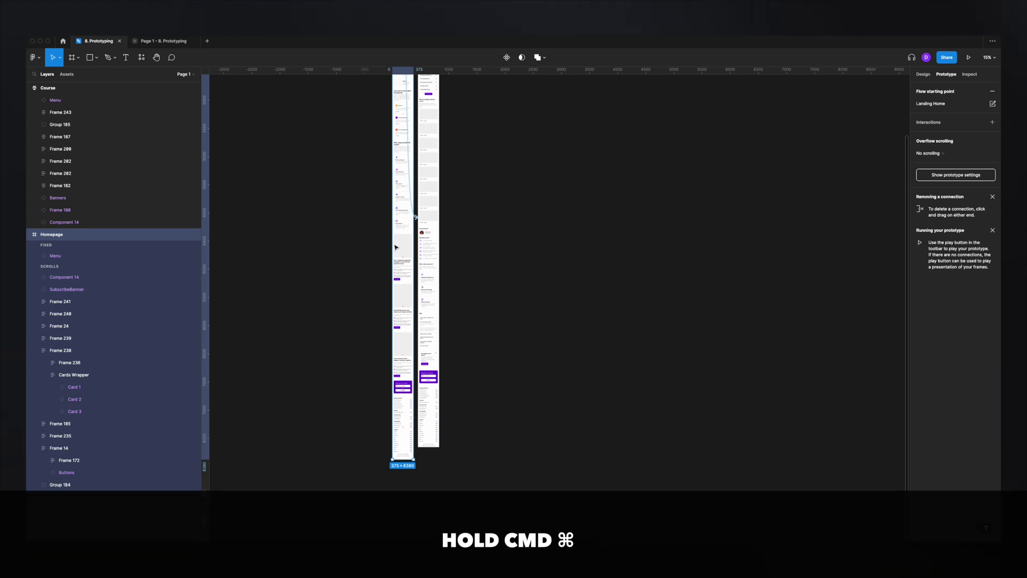
pyautogui.moveTo(409, 460); pyautogui.dragTo(406, 131)
pyautogui.scroll(3, 393, 226)
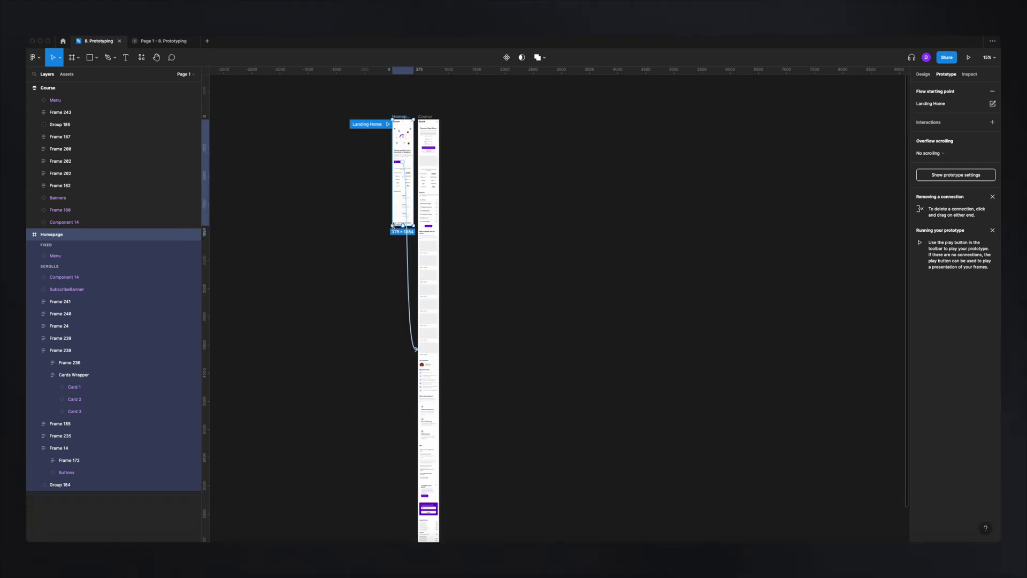
pyautogui.moveTo(394, 226); pyautogui.dragTo(393, 171)
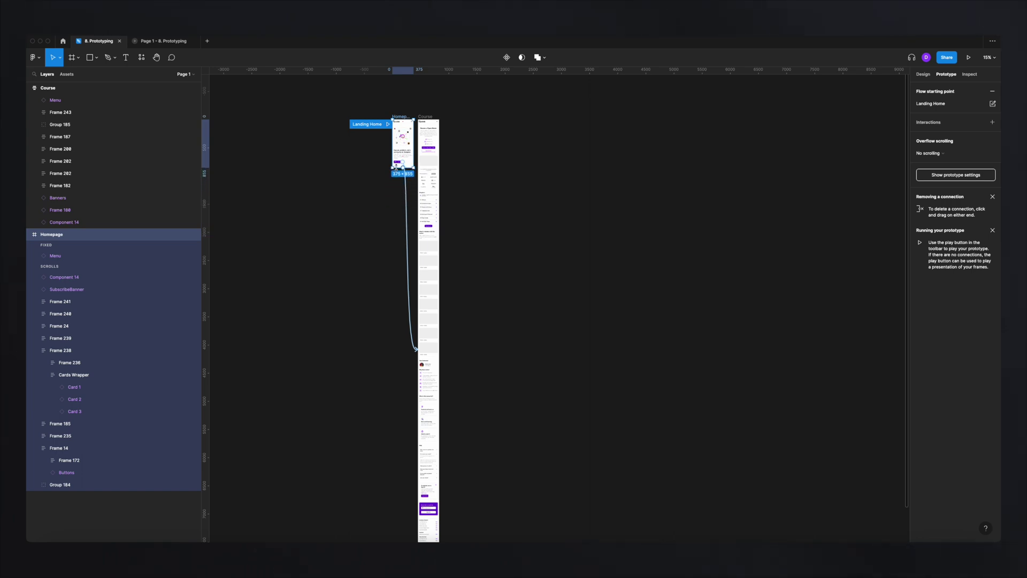
pyautogui.scroll(5, 396, 168)
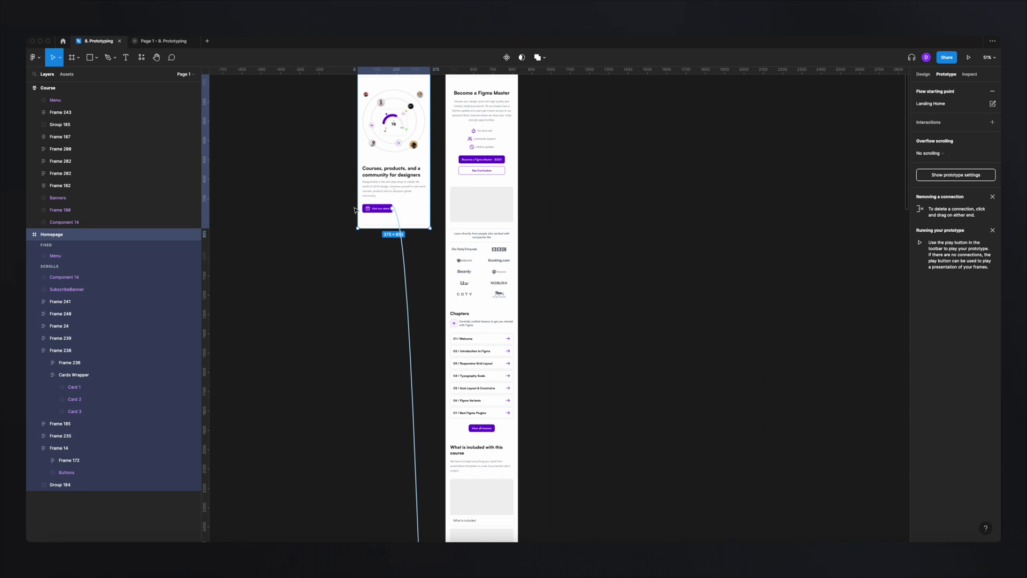
pyautogui.moveTo(374, 228); pyautogui.dragTo(375, 225)
pyautogui.scroll(3, 374, 225)
pyautogui.click(389, 183)
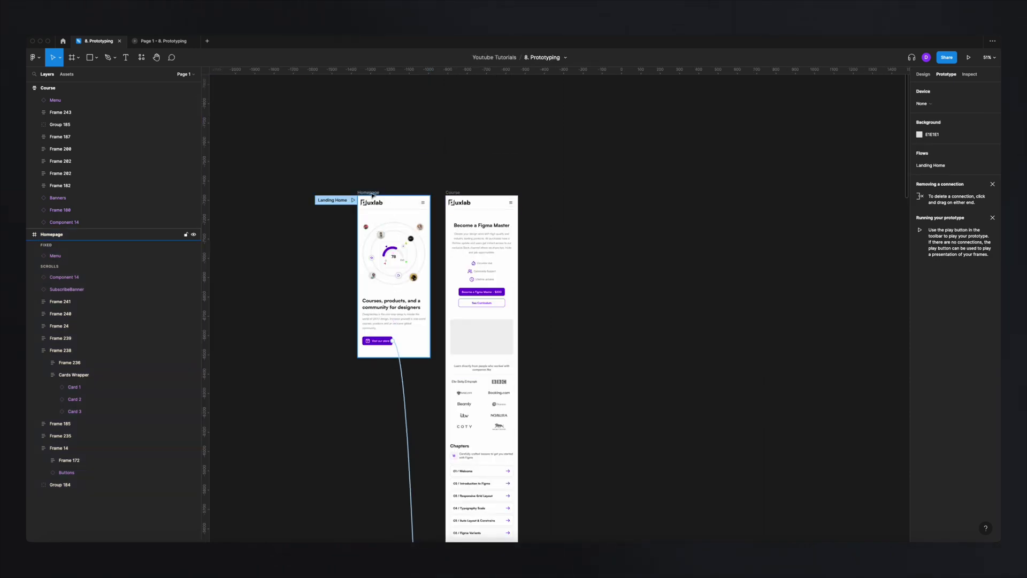
# Step: Check the shortened Homepage in the prototype preview, and set the frame's overflow scrolling to Vertical scrolling
pyautogui.click(154, 41)
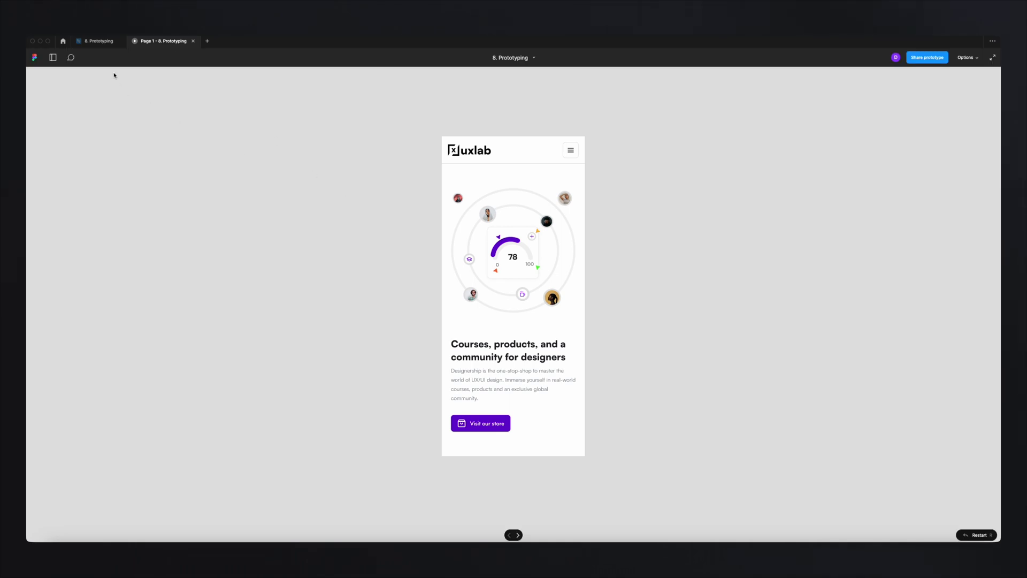
pyautogui.click(100, 41)
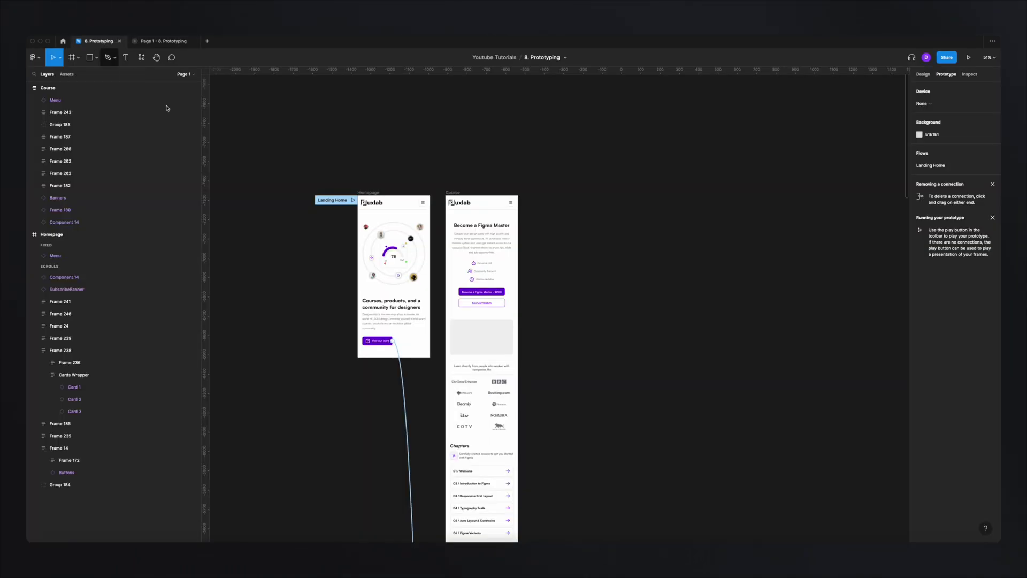
pyautogui.click(363, 194)
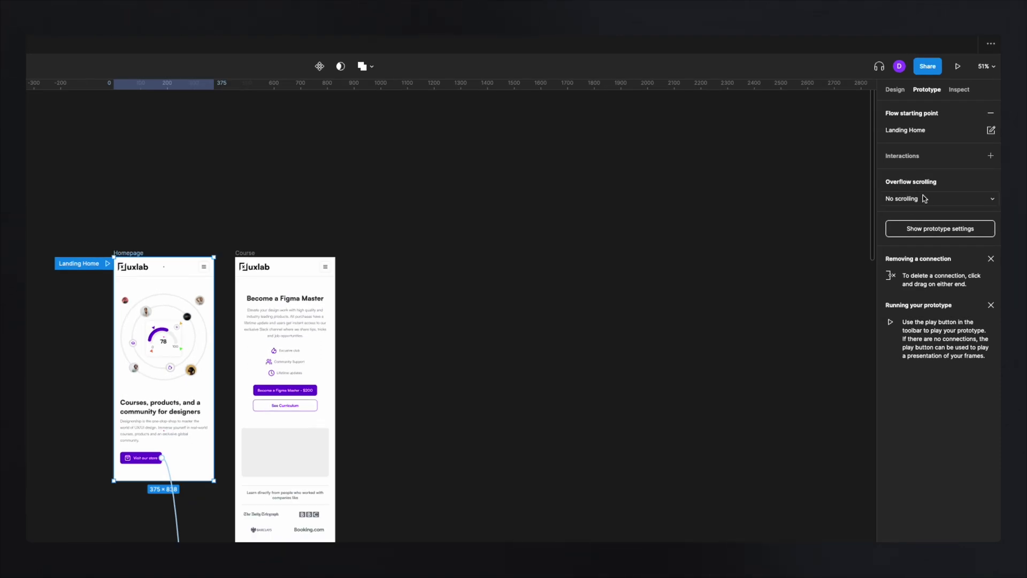
pyautogui.click(937, 203)
pyautogui.click(913, 200)
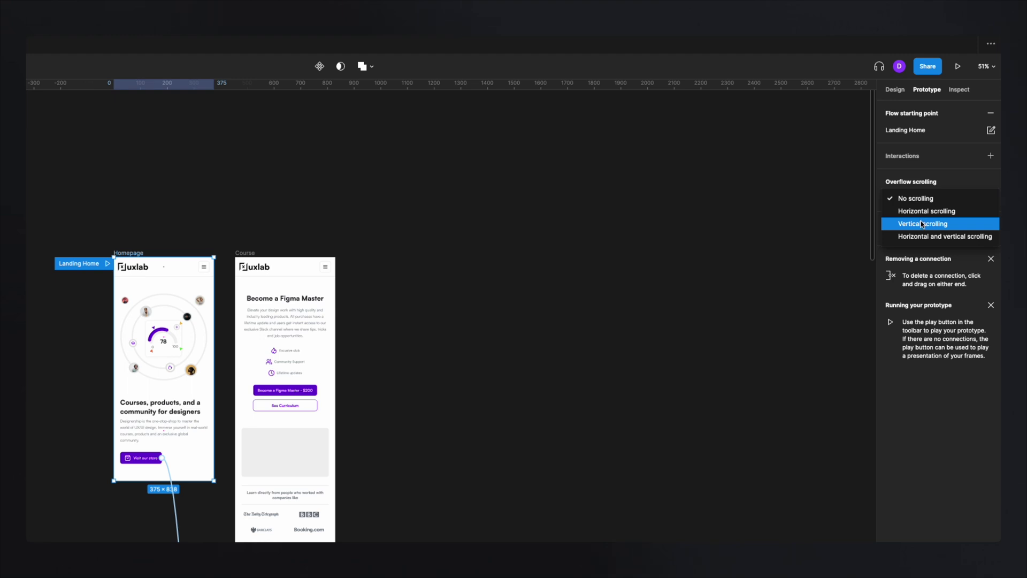
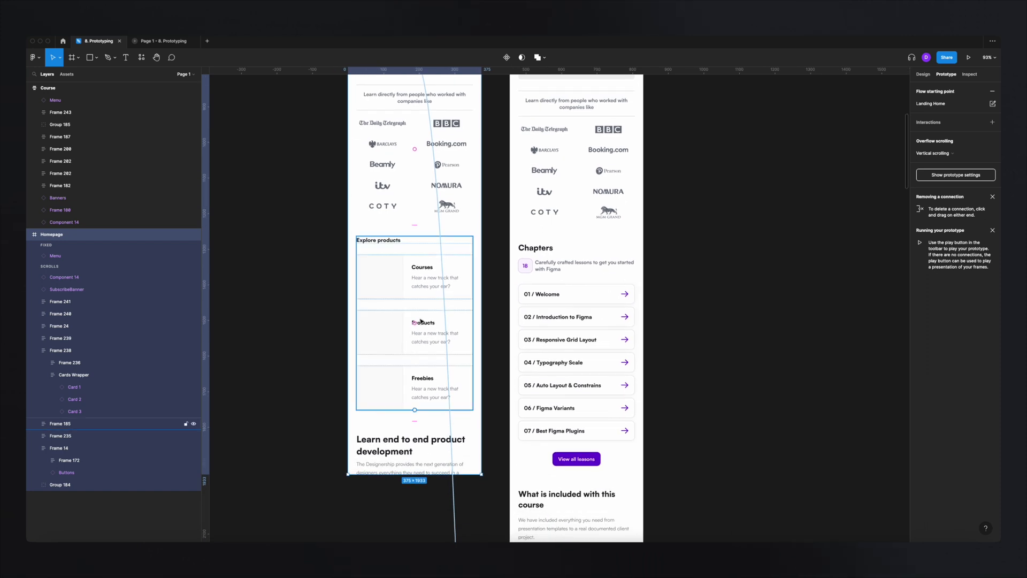
# Step: Rename the Courses, Products and Freebies card layers under Explore products to Card 1, Card 2 and Card 3
pyautogui.doubleClick(384, 278)
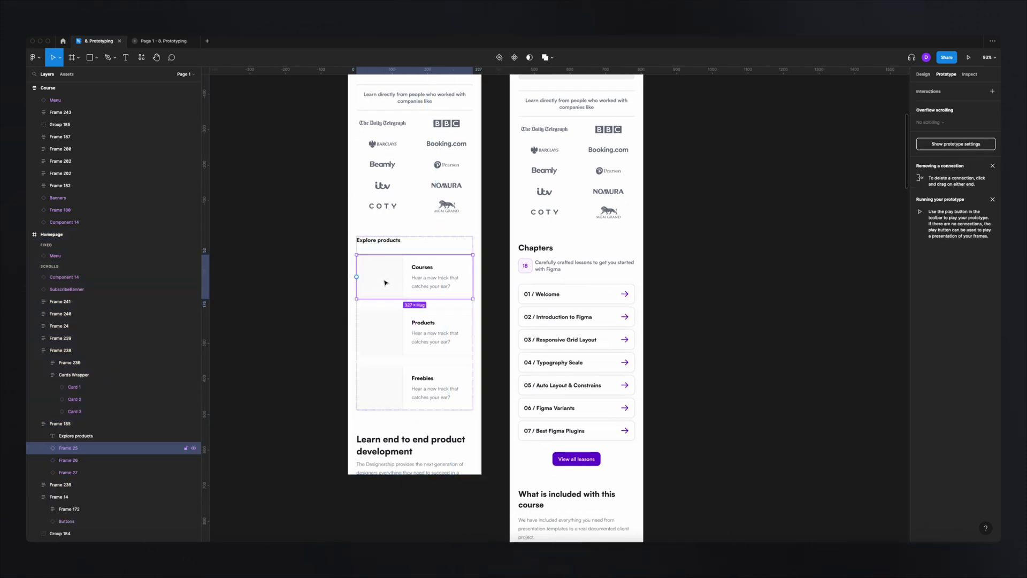
pyautogui.click(75, 460)
pyautogui.click(72, 473)
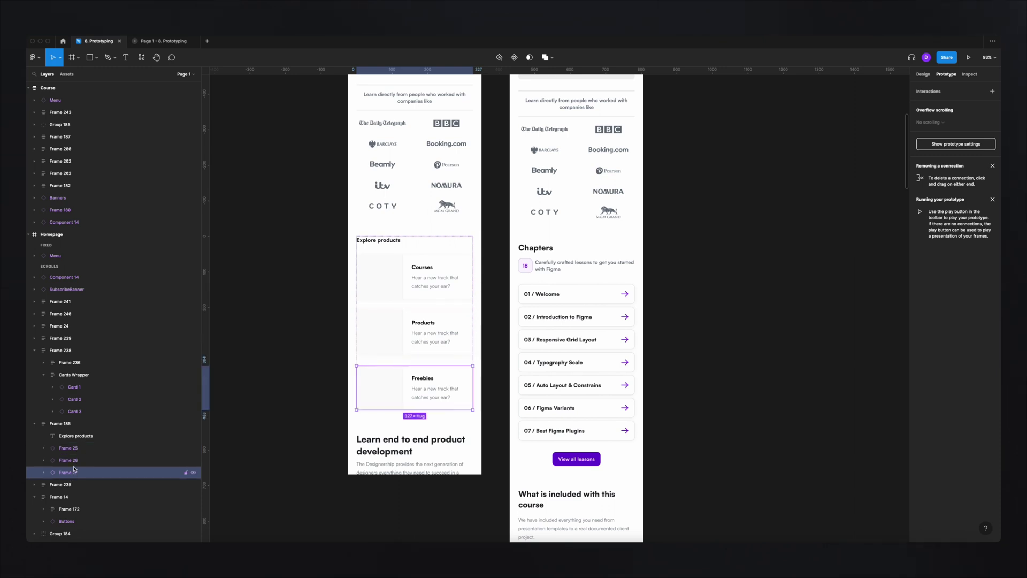
pyautogui.click(73, 453)
pyautogui.doubleClick(74, 452)
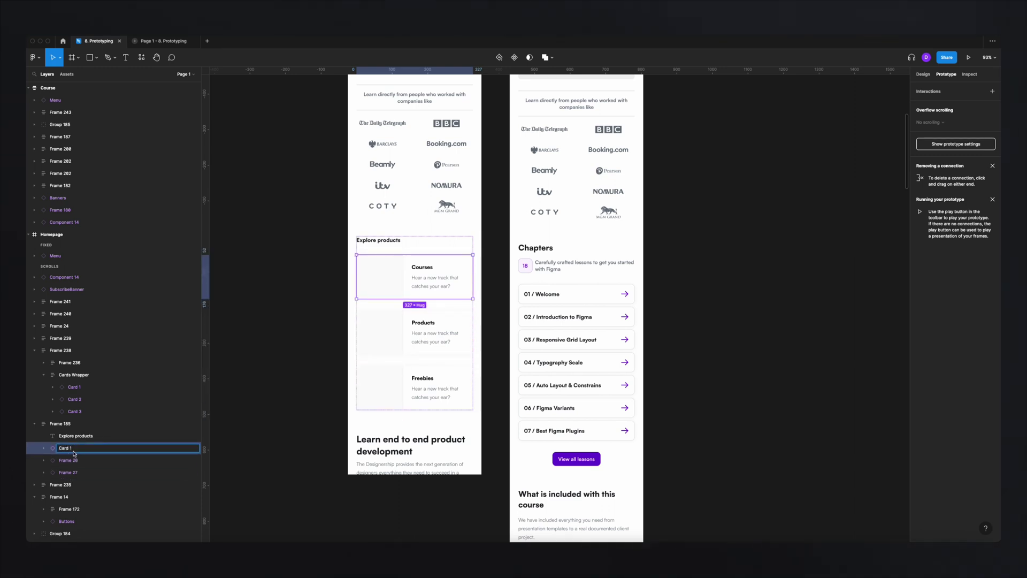
pyautogui.write('Card 1')
pyautogui.doubleClick(80, 462)
pyautogui.write('Card')
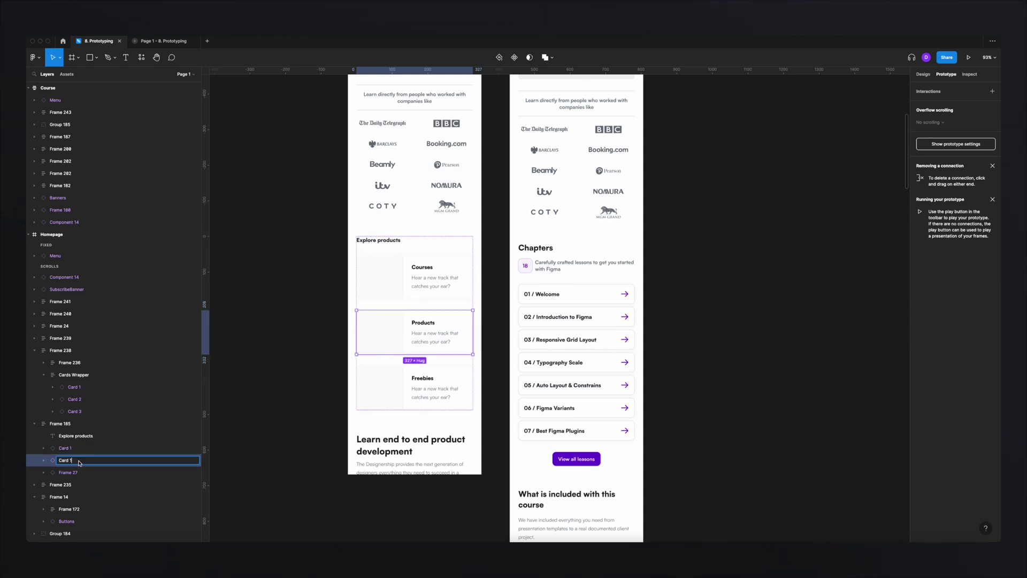
pyautogui.click(75, 472)
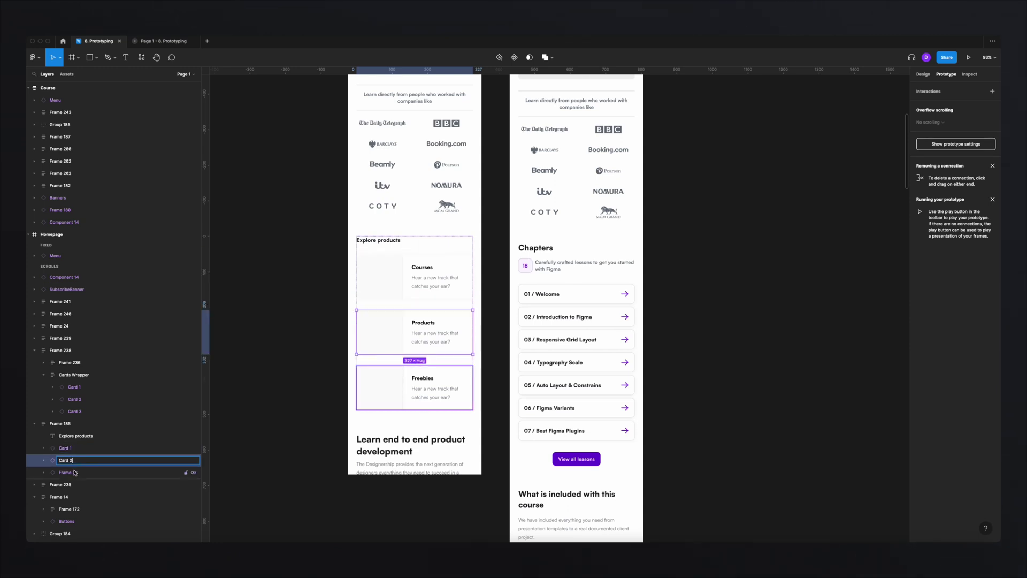
pyautogui.doubleClick(75, 473)
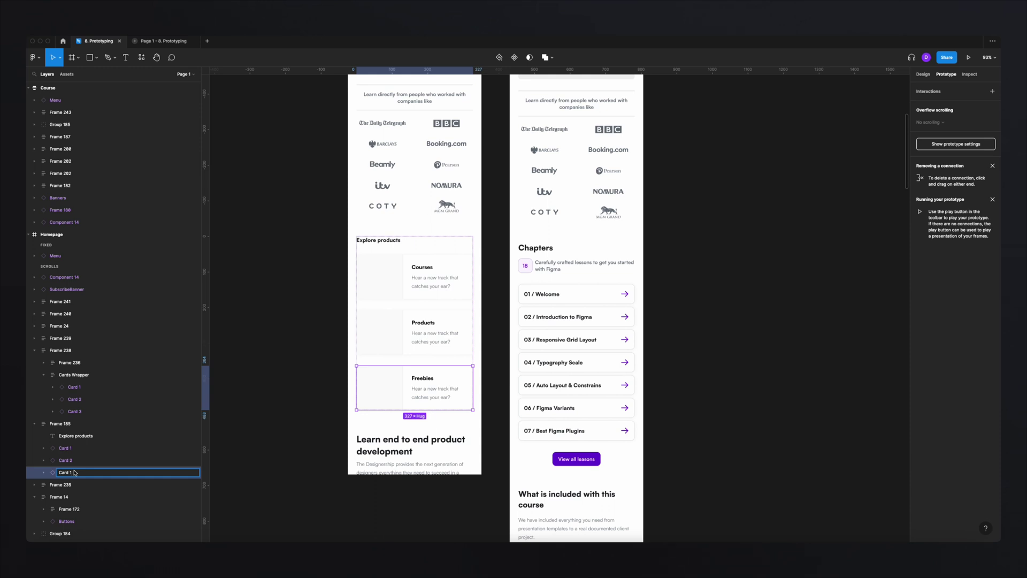
pyautogui.click(426, 326)
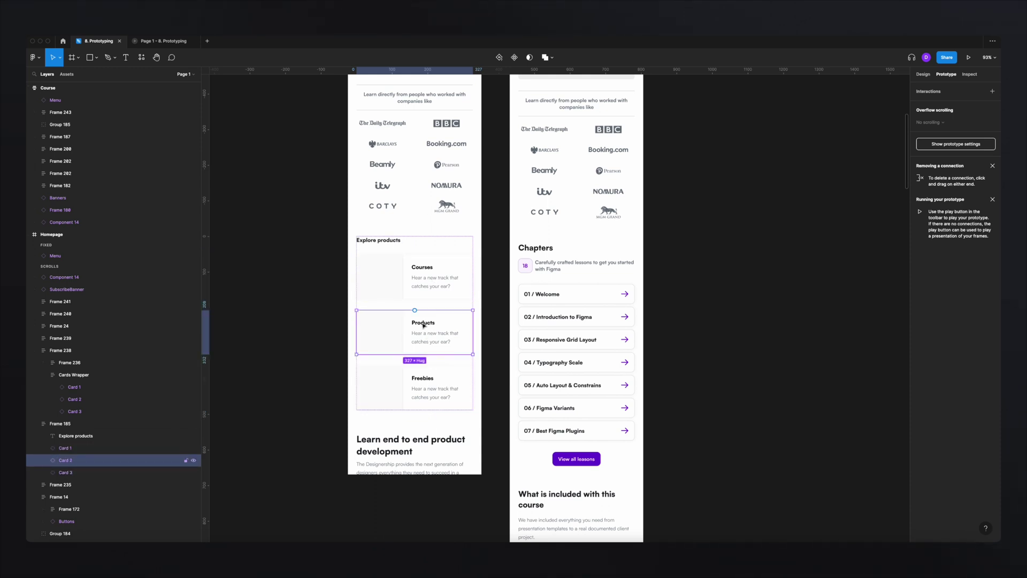
# Step: Wrap the three Explore products cards together in a new auto layout frame
pyautogui.click(441, 273)
pyautogui.click(388, 309)
pyautogui.click(390, 374)
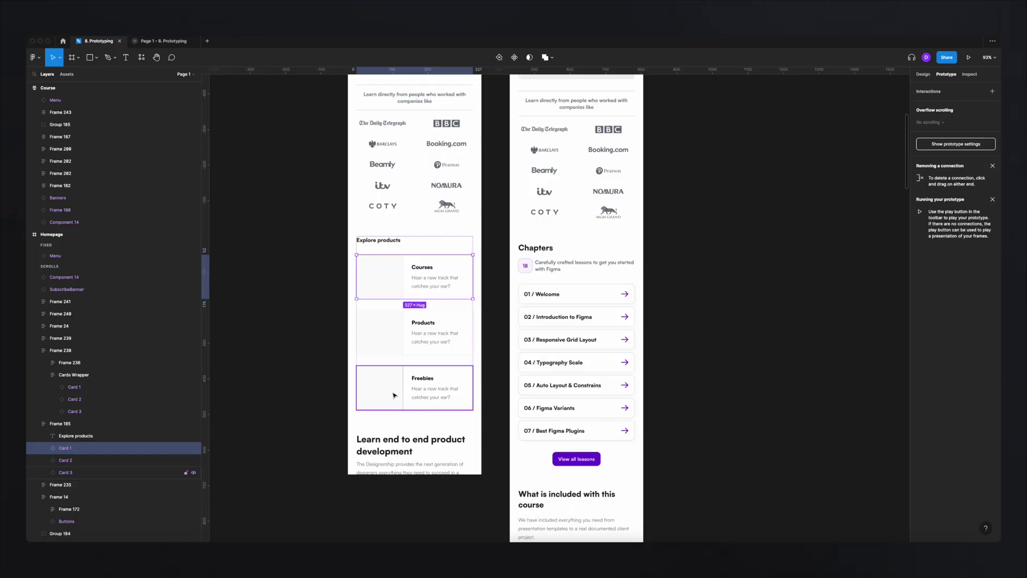
pyautogui.keyDown('shift'); pyautogui.click(113, 472); pyautogui.keyUp('shift')
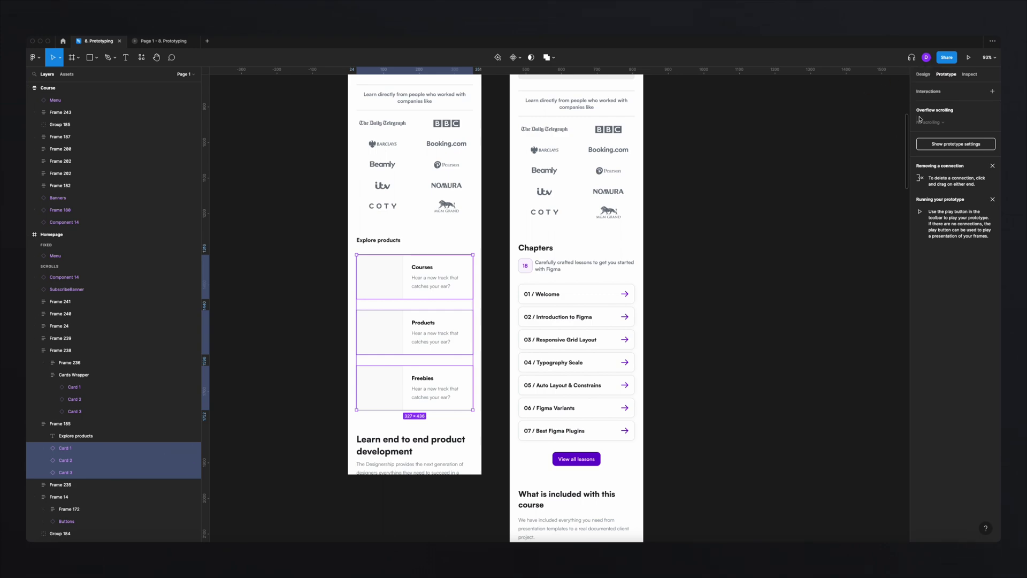
pyautogui.click(924, 74)
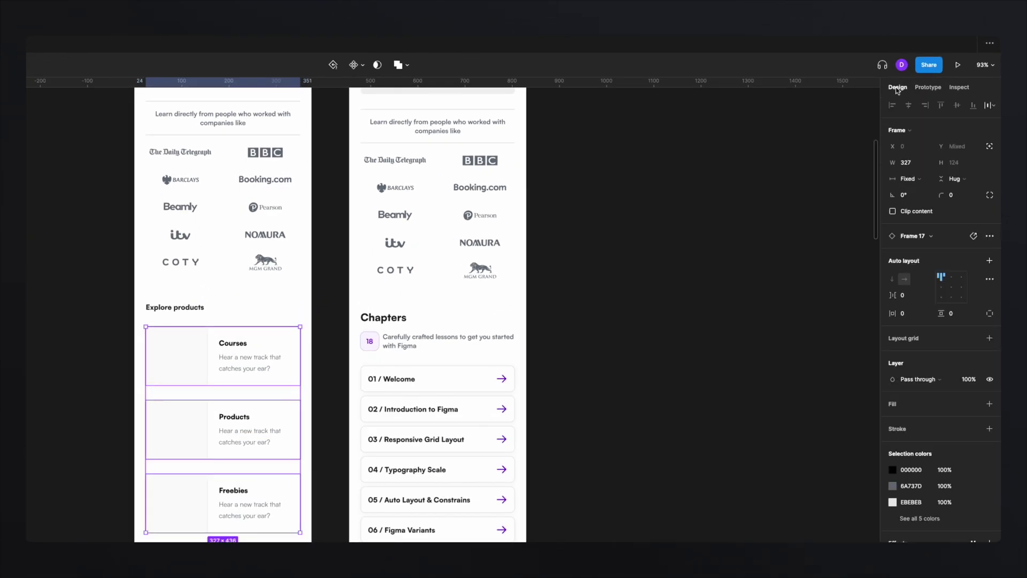
pyautogui.hotkey('shift', 'a')
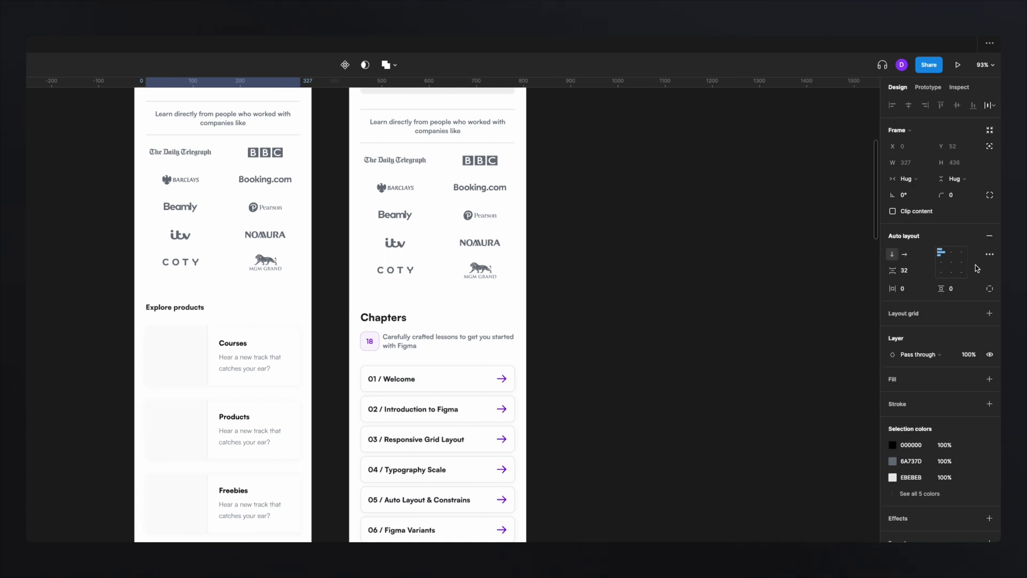
# Step: Set the cards' auto layout to horizontal direction with a spacing of 12 between items
pyautogui.click(905, 254)
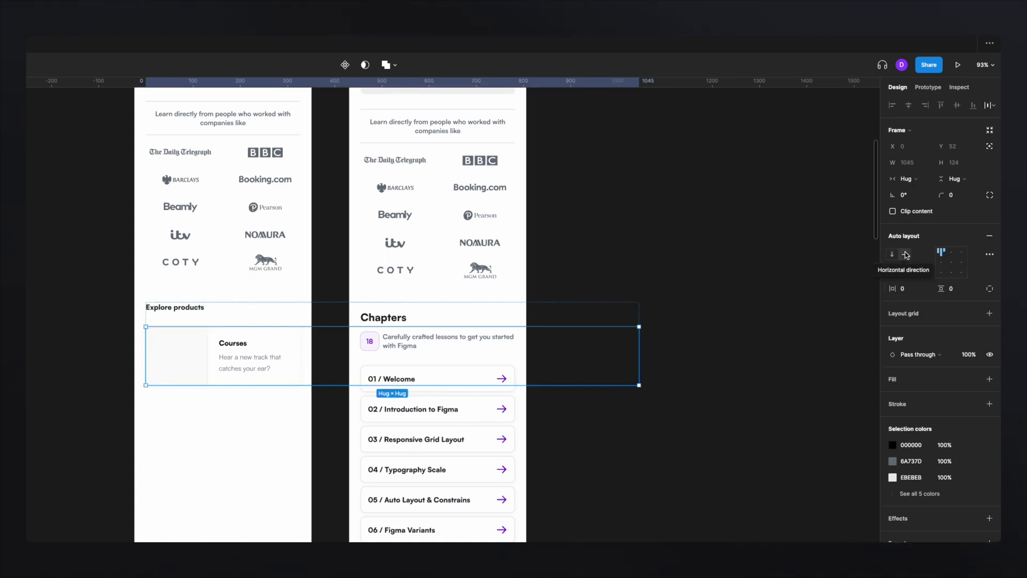
pyautogui.click(911, 276)
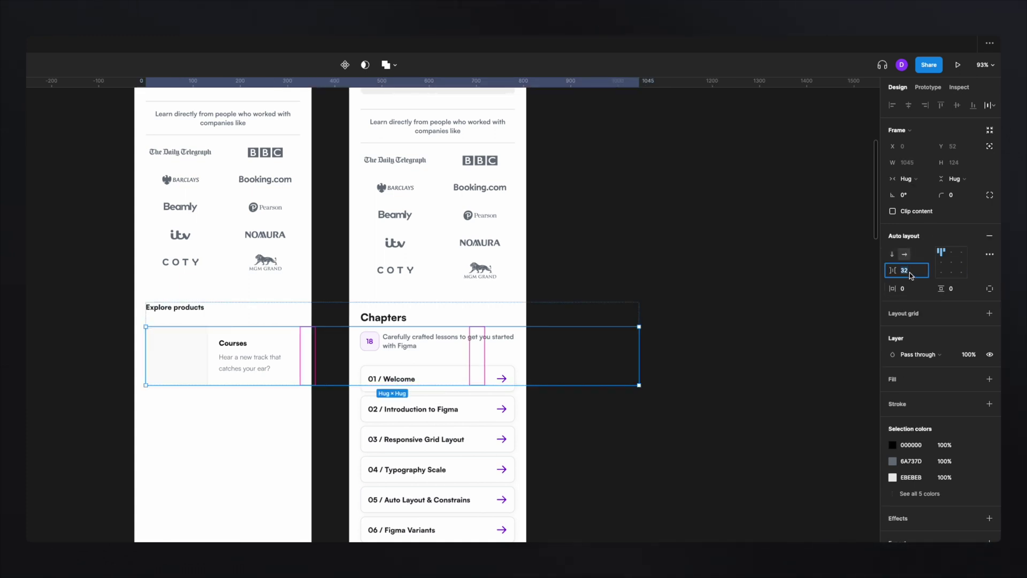
pyautogui.press('Escape')
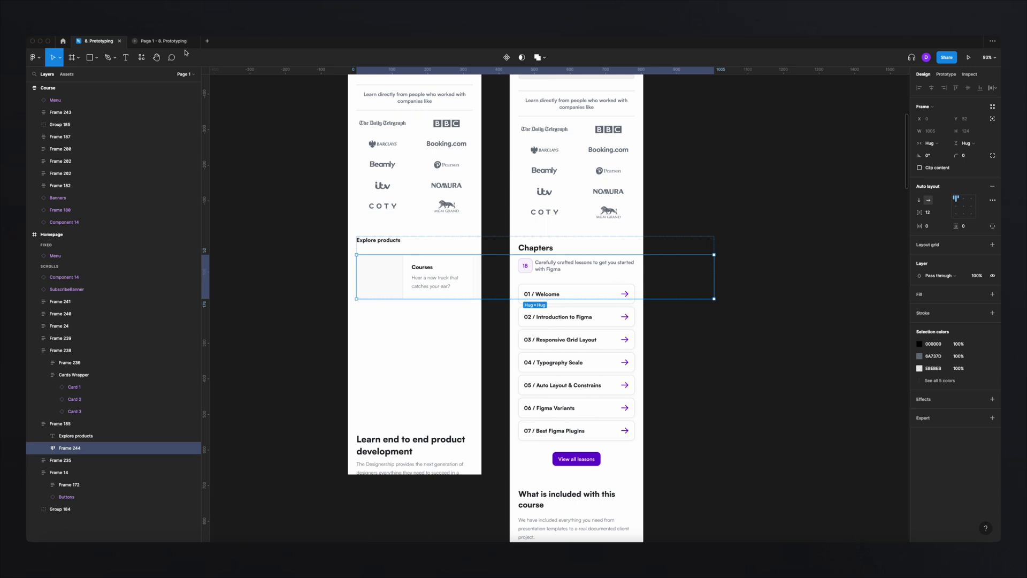
# Step: Check the product cards row in the prototype preview, and set the cards frame's overflow scrolling to Horizontal scrolling
pyautogui.click(184, 43)
pyautogui.scroll(15, 512, 155)
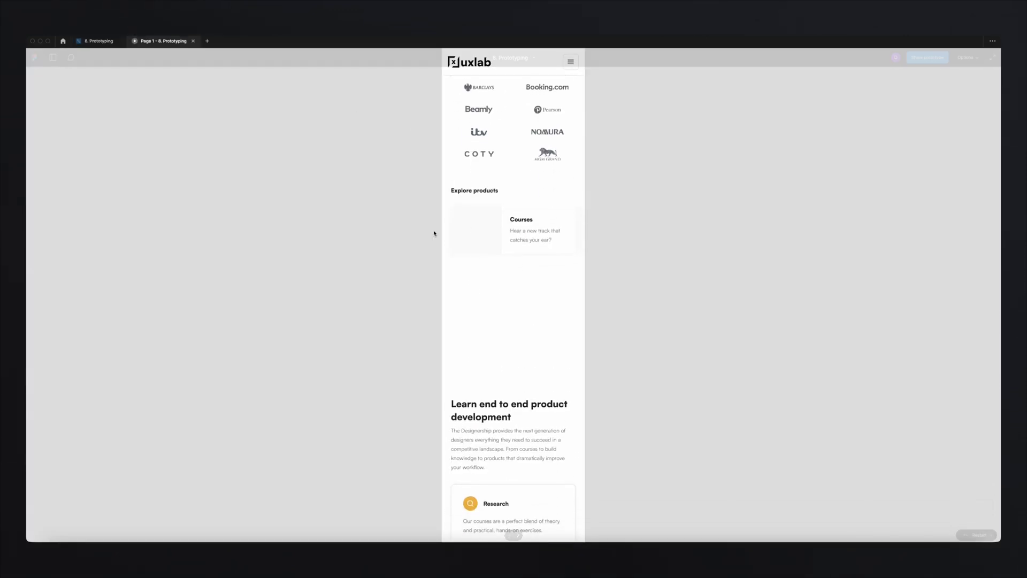
pyautogui.click(104, 42)
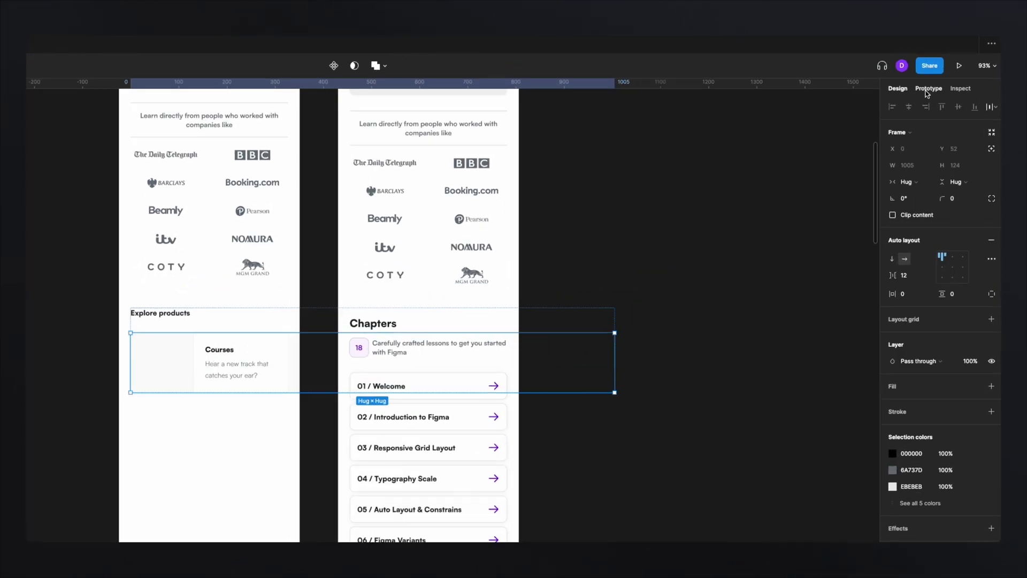
pyautogui.click(946, 74)
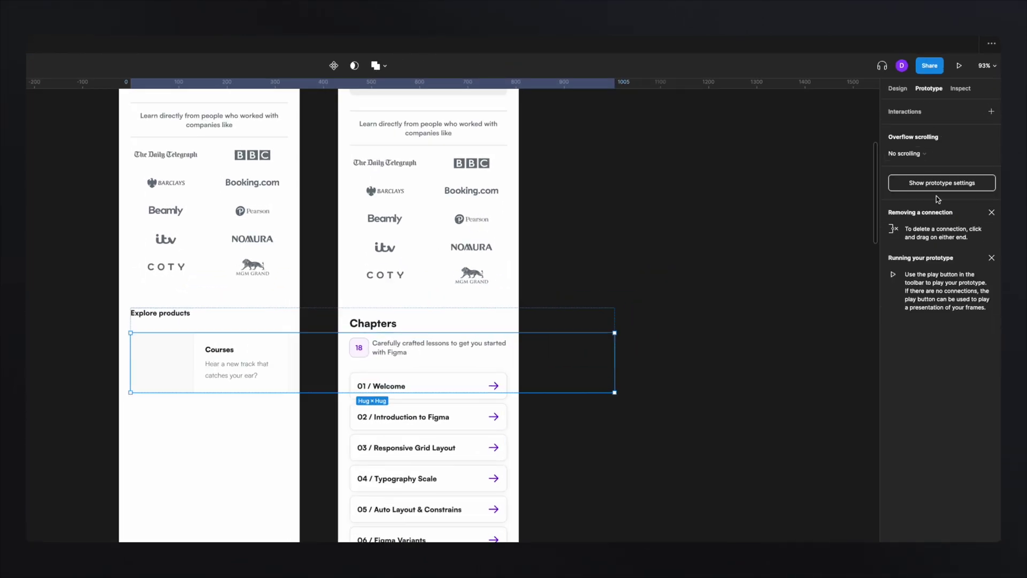
pyautogui.click(941, 156)
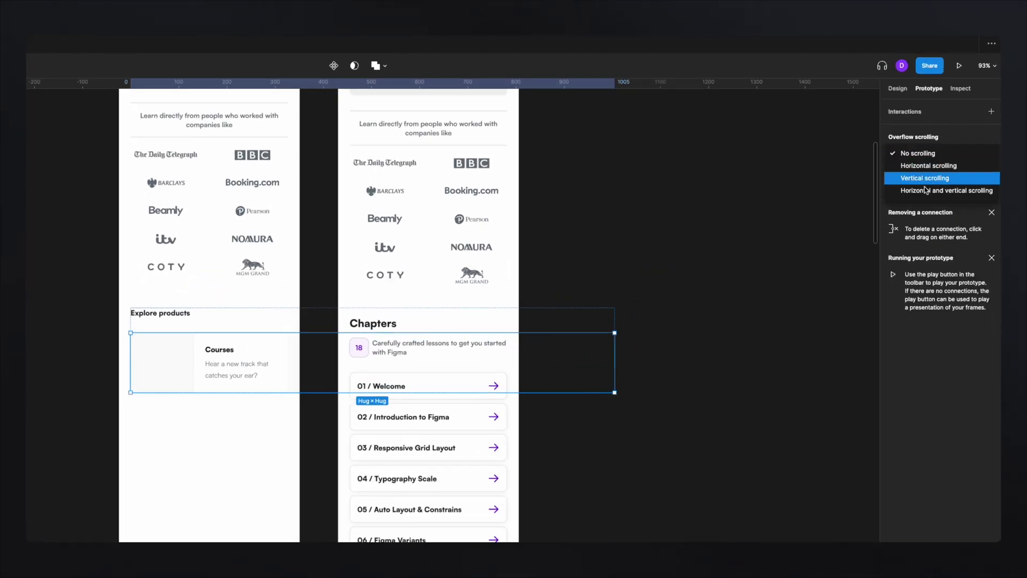
pyautogui.click(928, 167)
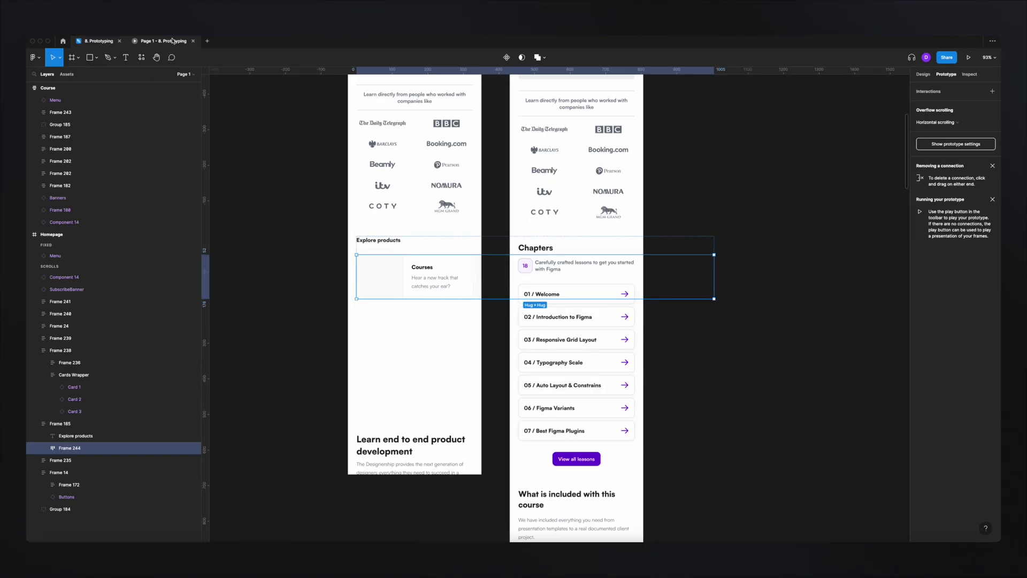
# Step: Try swiping the Explore products cards sideways in the prototype preview
pyautogui.click(173, 40)
pyautogui.hscroll(2, 524, 209)
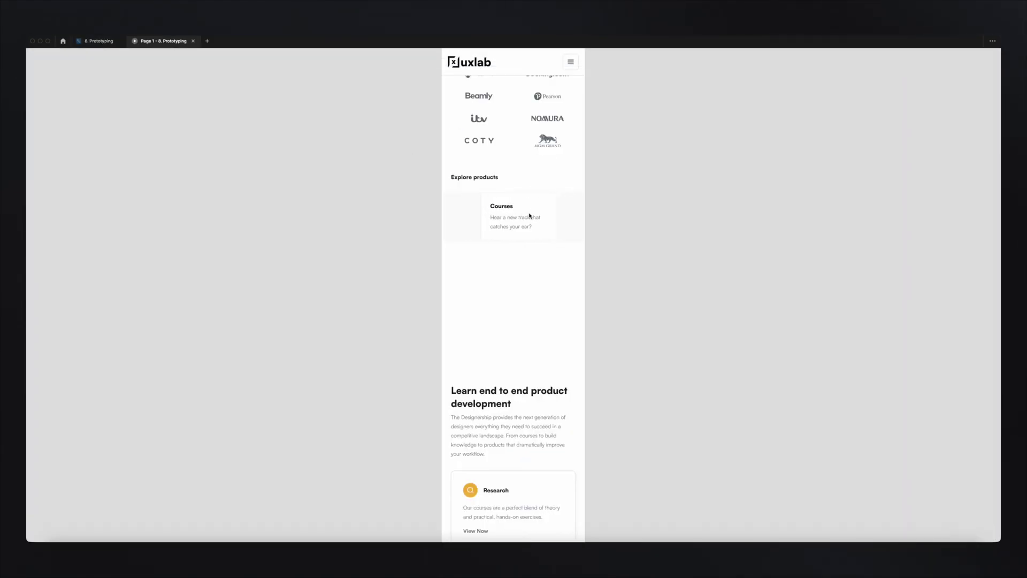
pyautogui.moveTo(481, 223); pyautogui.dragTo(569, 223)
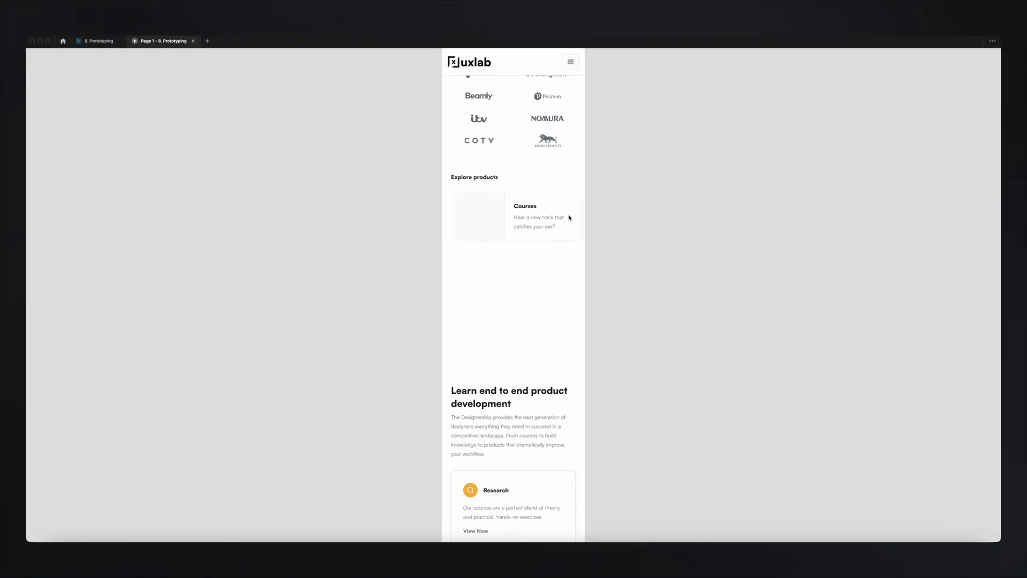
pyautogui.hotkey('ctrl', 'Tab')
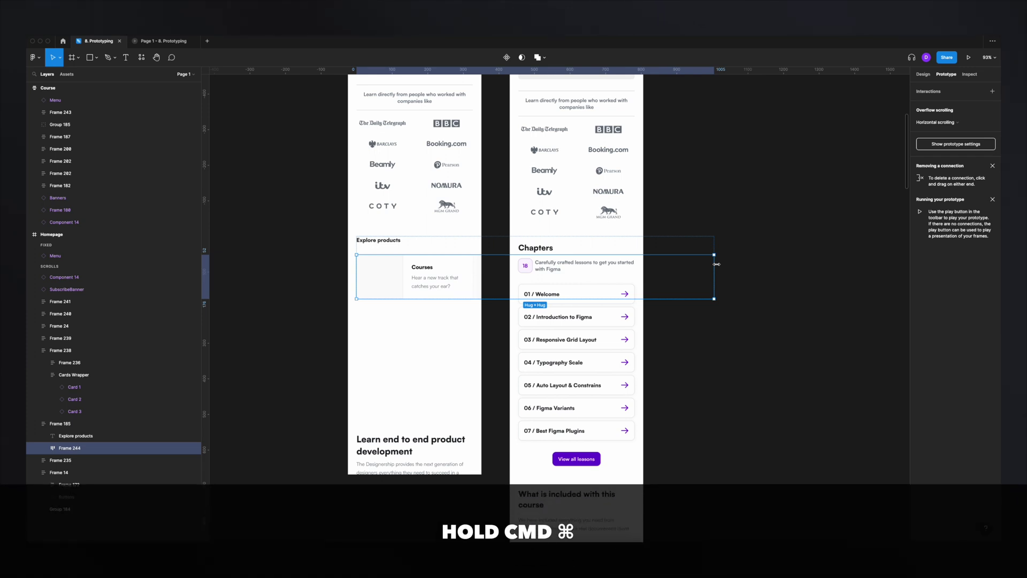
# Step: Narrow the cards frame to 327 wide without resizing its cards, and test the horizontal swipe in the prototype preview
pyautogui.moveTo(716, 264); pyautogui.dragTo(473, 277)
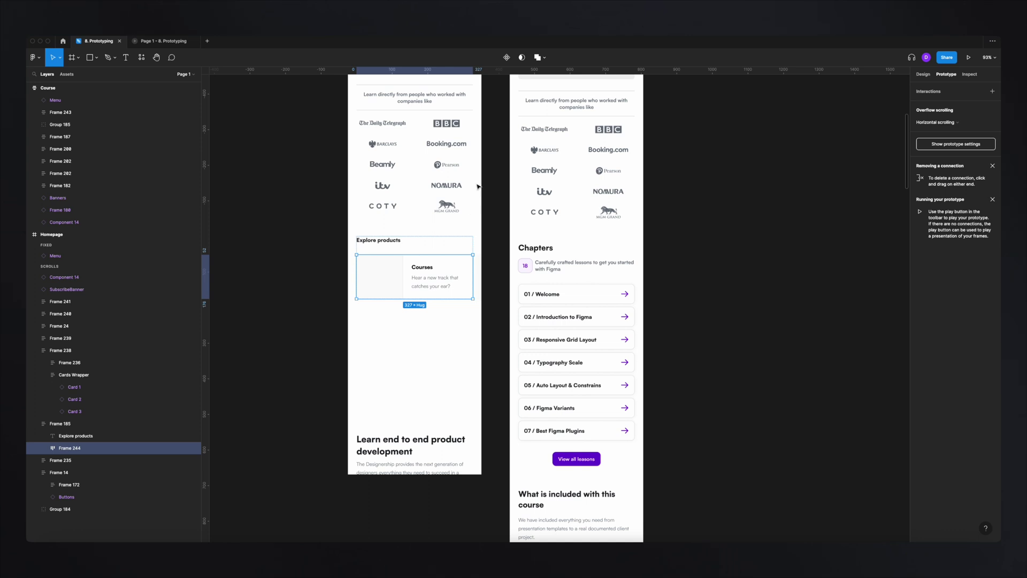
pyautogui.click(168, 42)
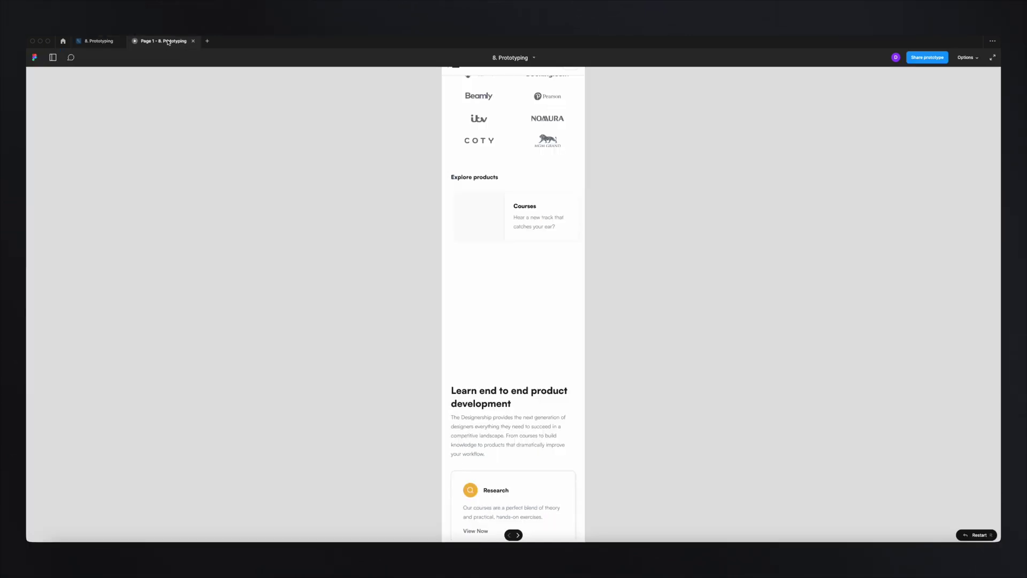
pyautogui.moveTo(541, 223); pyautogui.dragTo(509, 221)
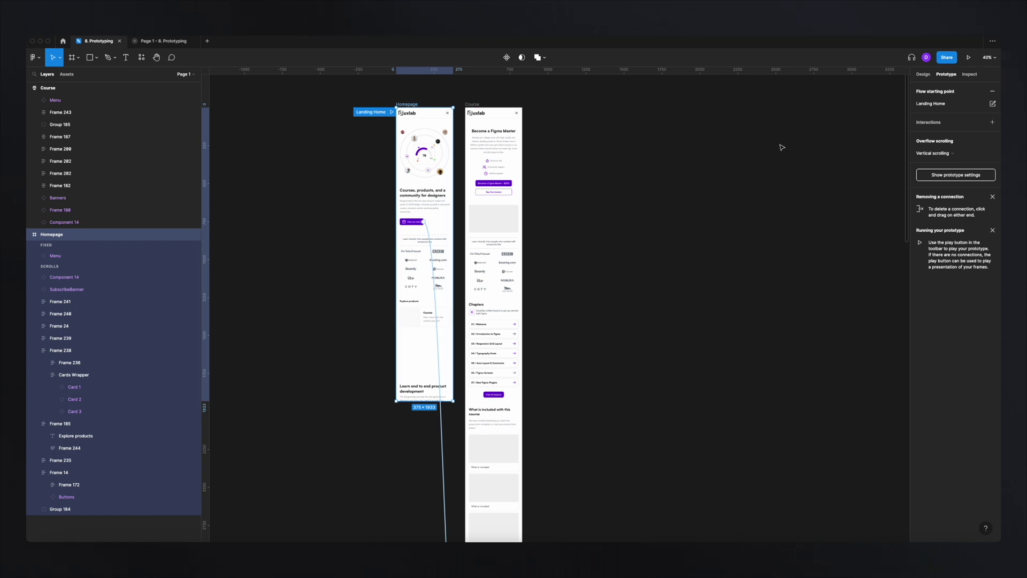
# Step: Apply auto layout to the Homepage frame to close the gap below Explore products, and remove the auto layout again
pyautogui.click(928, 77)
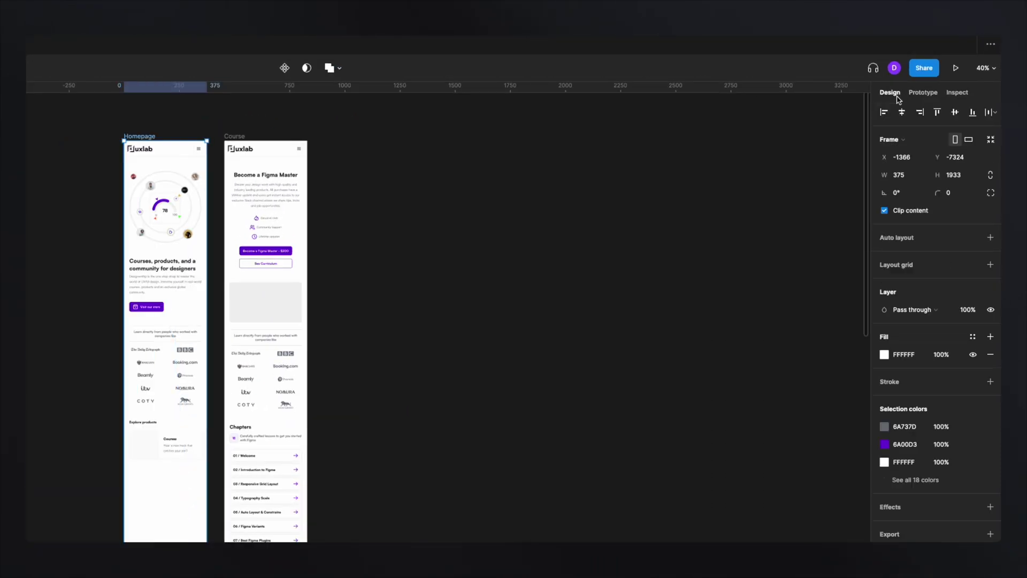
pyautogui.click(990, 238)
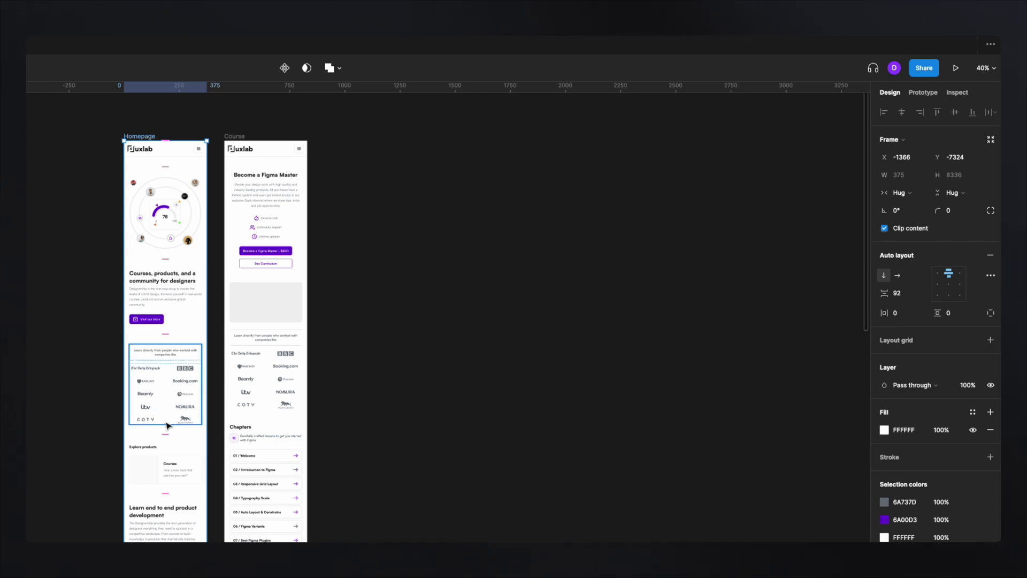
pyautogui.scroll(-5, 202, 470)
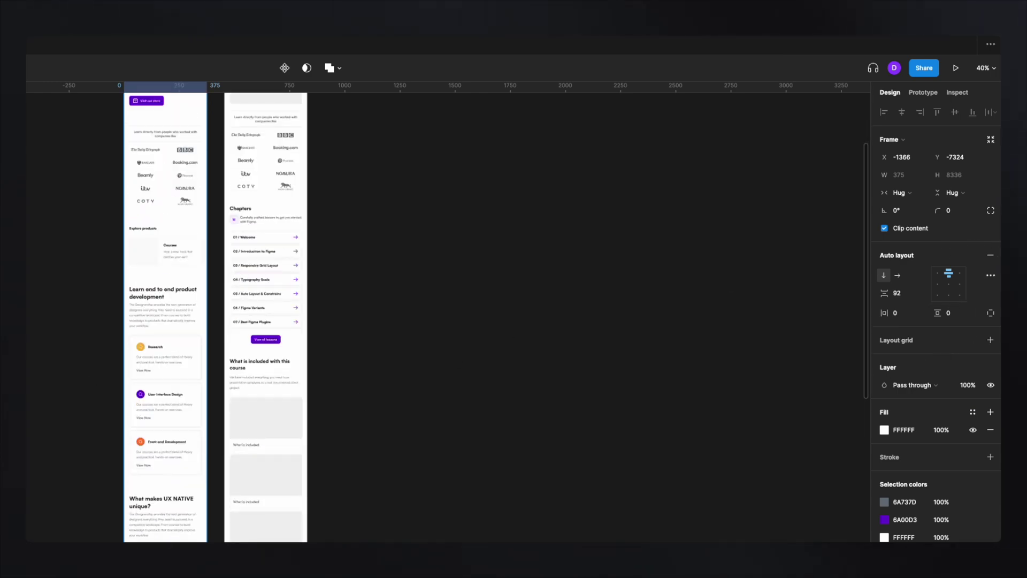
pyautogui.click(991, 254)
# Step: Shorten the Homepage frame from its lower edge to a height of 922
pyautogui.scroll(-5, 128, 316)
pyautogui.scroll(-3, 387, 227)
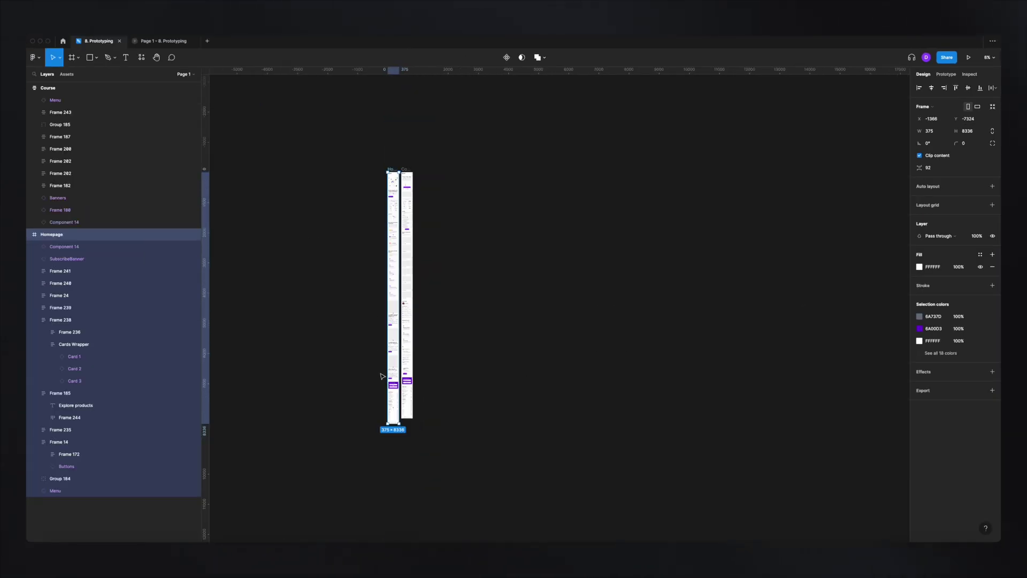
pyautogui.moveTo(393, 424); pyautogui.dragTo(393, 210)
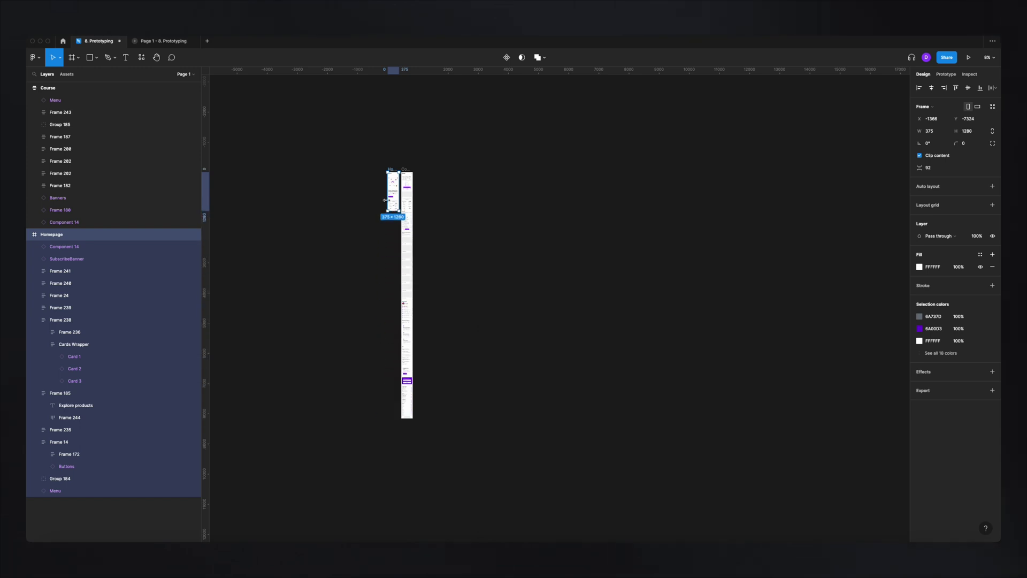
pyautogui.scroll(3, 393, 209)
pyautogui.scroll(5, 392, 204)
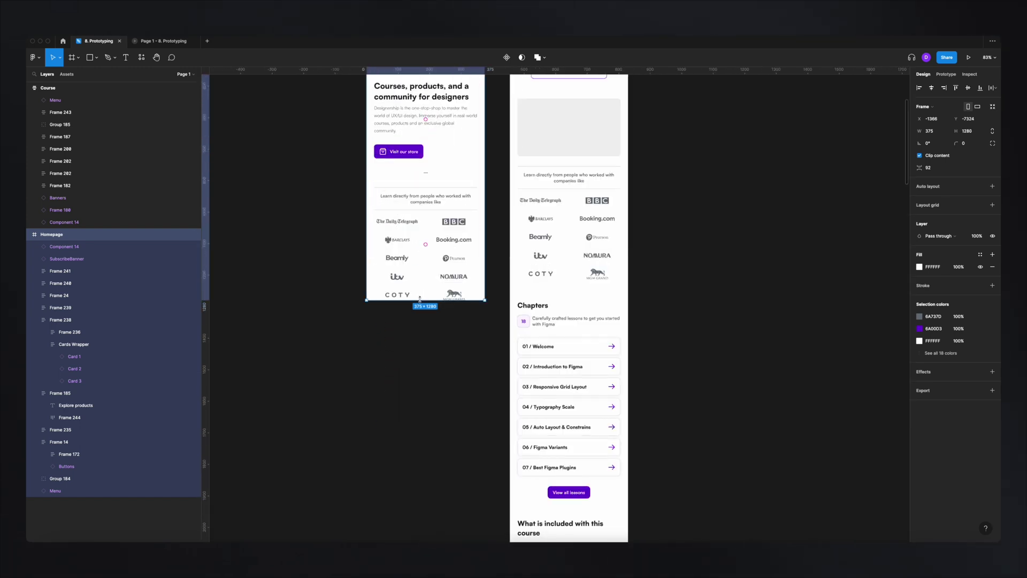
pyautogui.moveTo(419, 299); pyautogui.dragTo(420, 186)
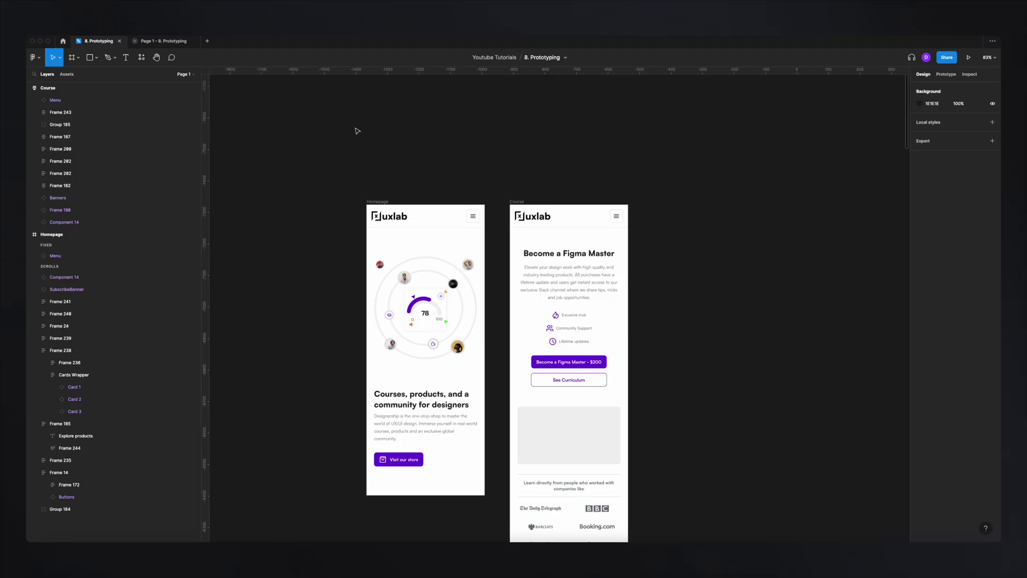
# Step: Shorten the Course frame to a height of 922 and clip its content
pyautogui.scroll(-5, 357, 131)
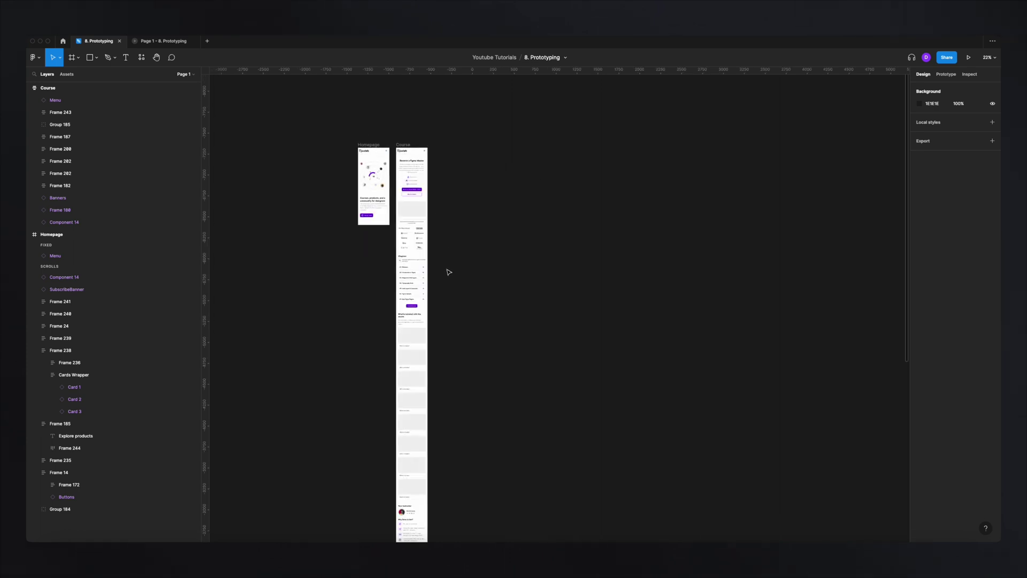
pyautogui.click(406, 149)
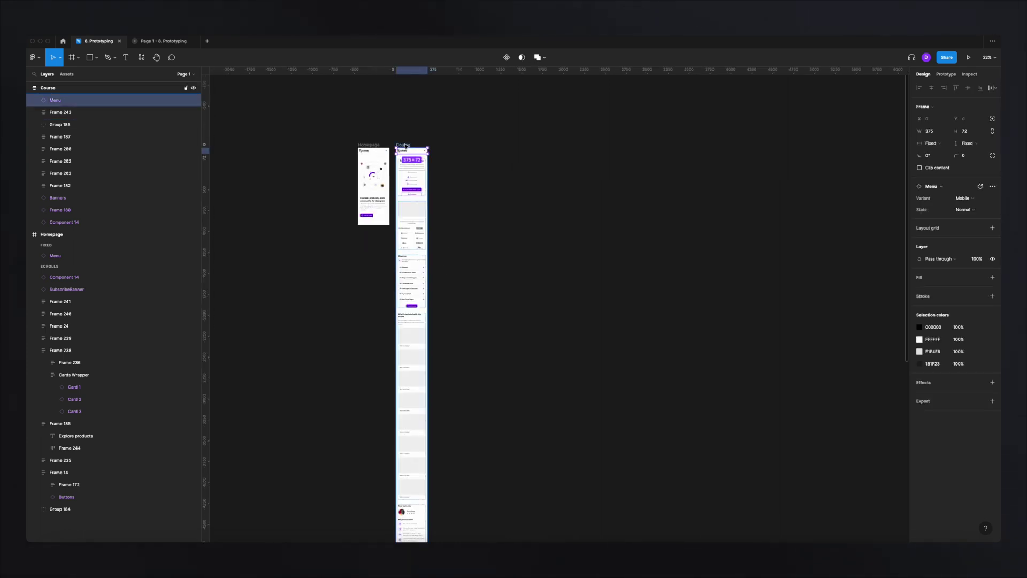
pyautogui.click(405, 145)
pyautogui.scroll(-8, 435, 206)
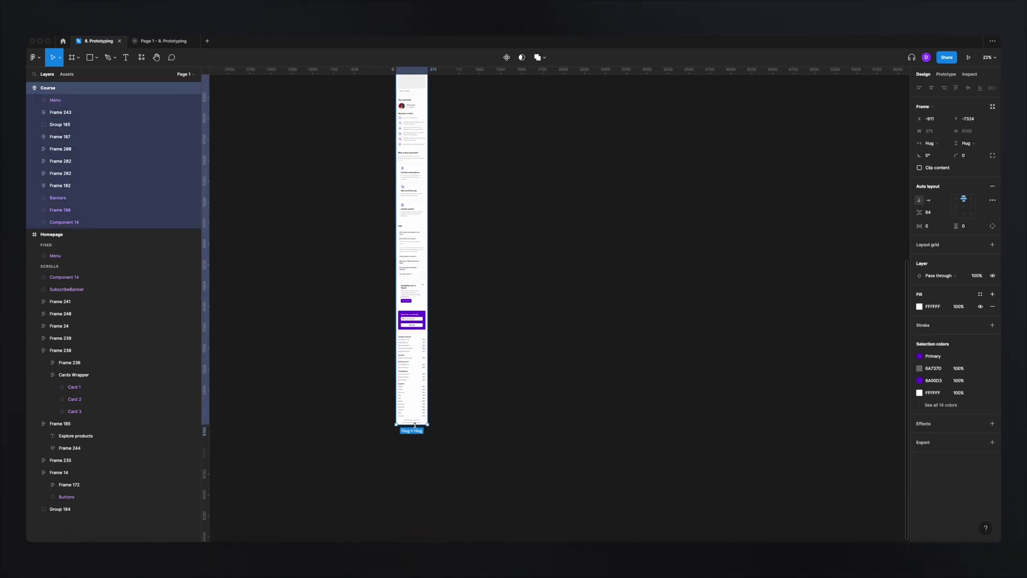
pyautogui.moveTo(416, 426); pyautogui.dragTo(437, 157)
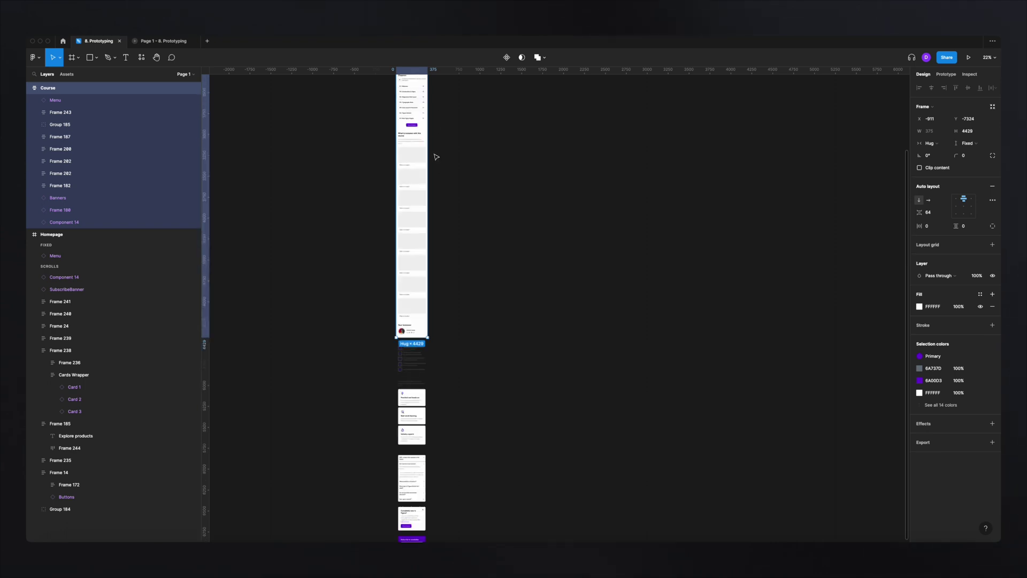
pyautogui.scroll(3, 419, 313)
pyautogui.moveTo(413, 491); pyautogui.dragTo(426, 199)
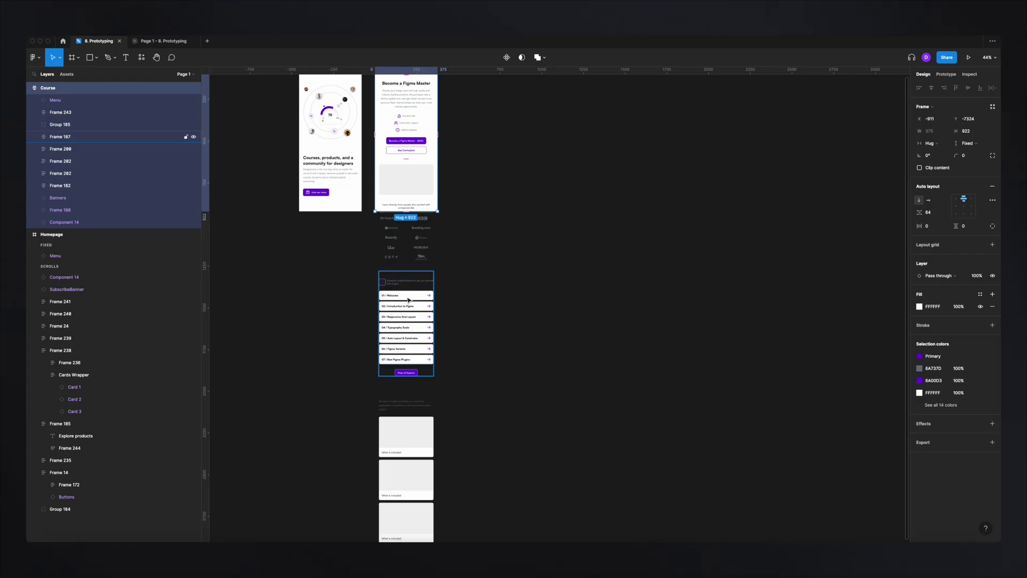
pyautogui.scroll(4, 559, 257)
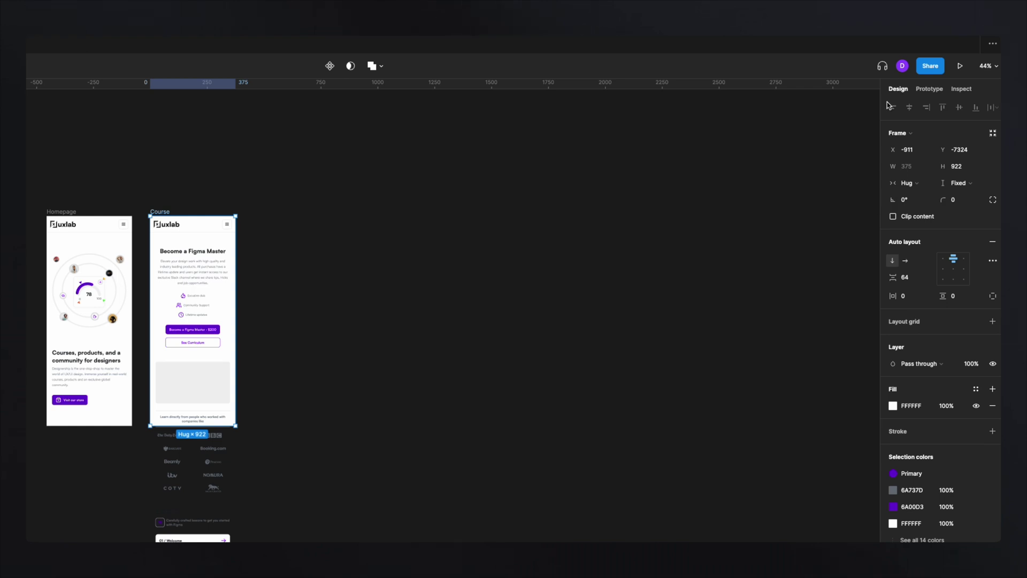
pyautogui.click(893, 216)
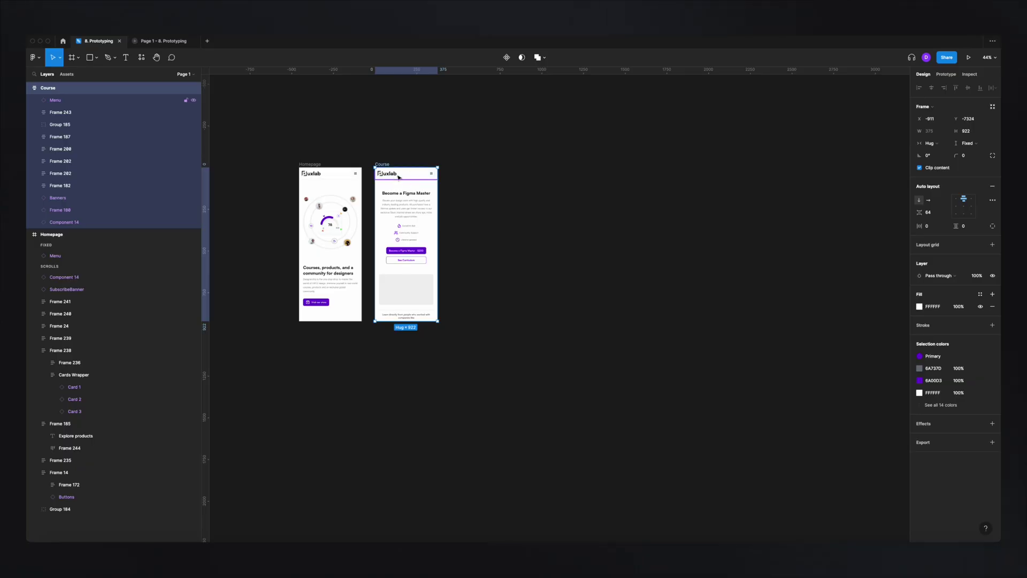
# Step: Remove auto layout from the Course frame and fix the position of its Menu when scrolling
pyautogui.click(404, 176)
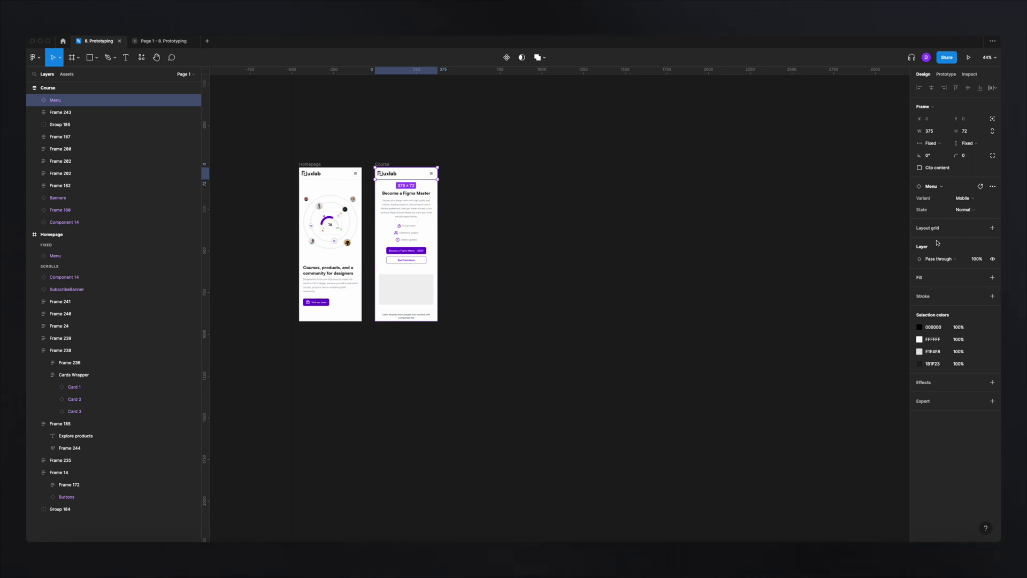
pyautogui.click(390, 165)
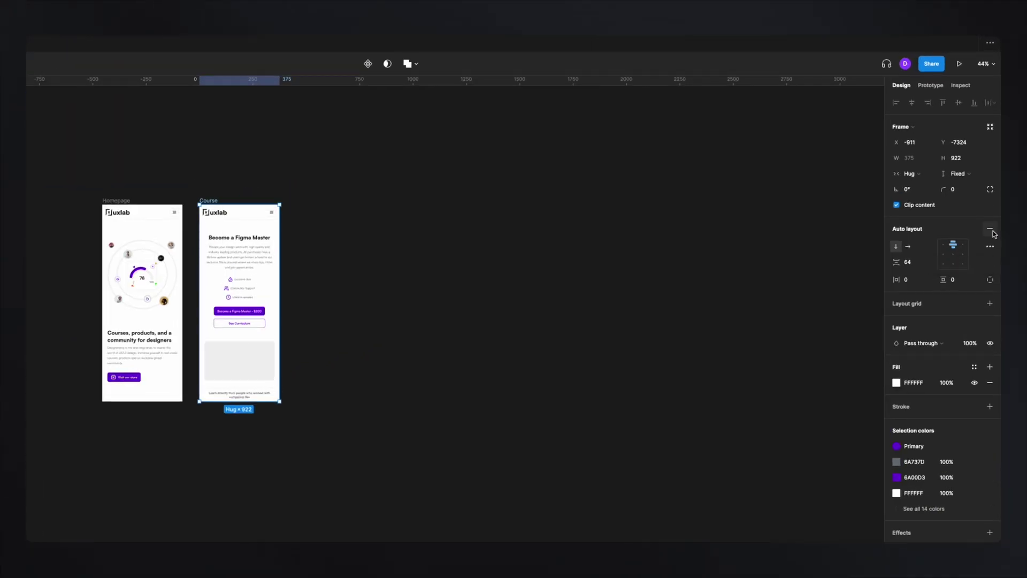
pyautogui.click(990, 229)
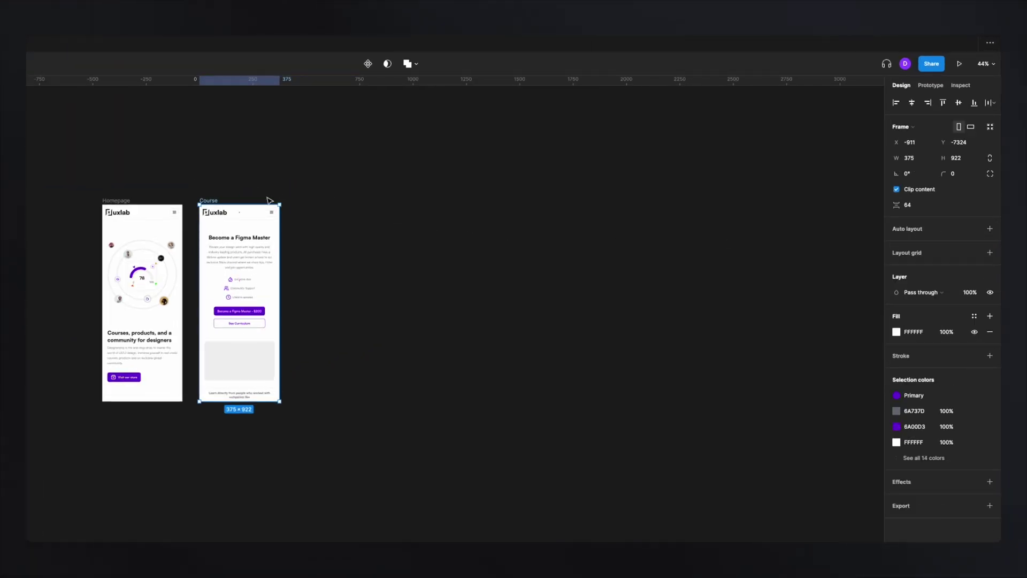
pyautogui.click(254, 221)
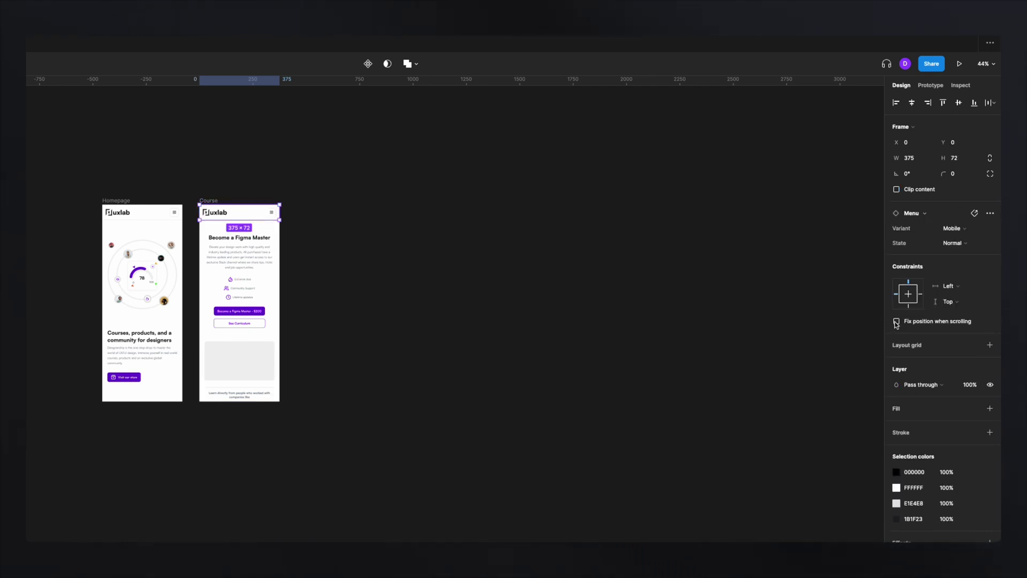
# Step: Preview the Homepage prototype, scroll through it, and follow Visit our store to the Course page
pyautogui.click(148, 197)
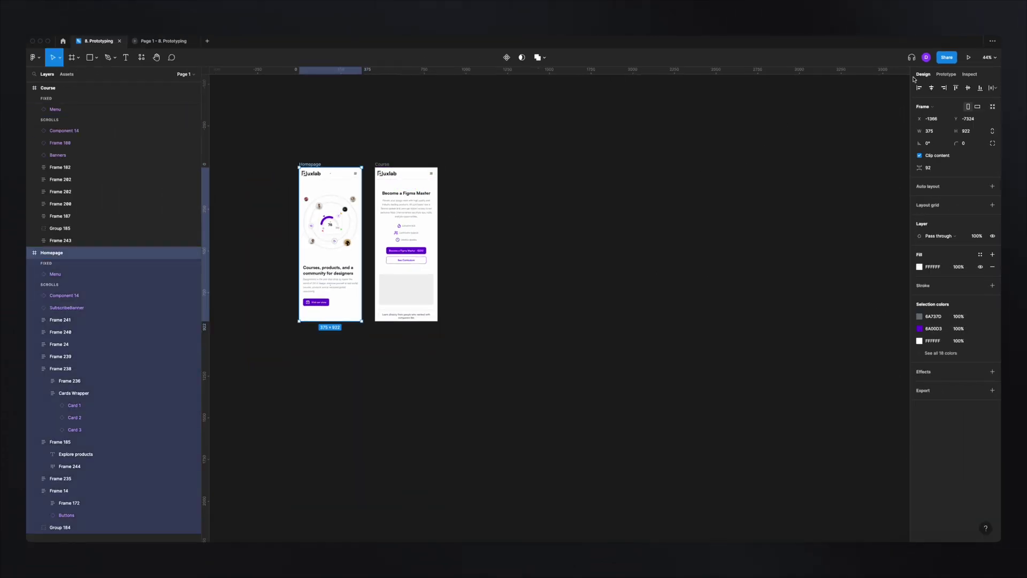
pyautogui.click(968, 57)
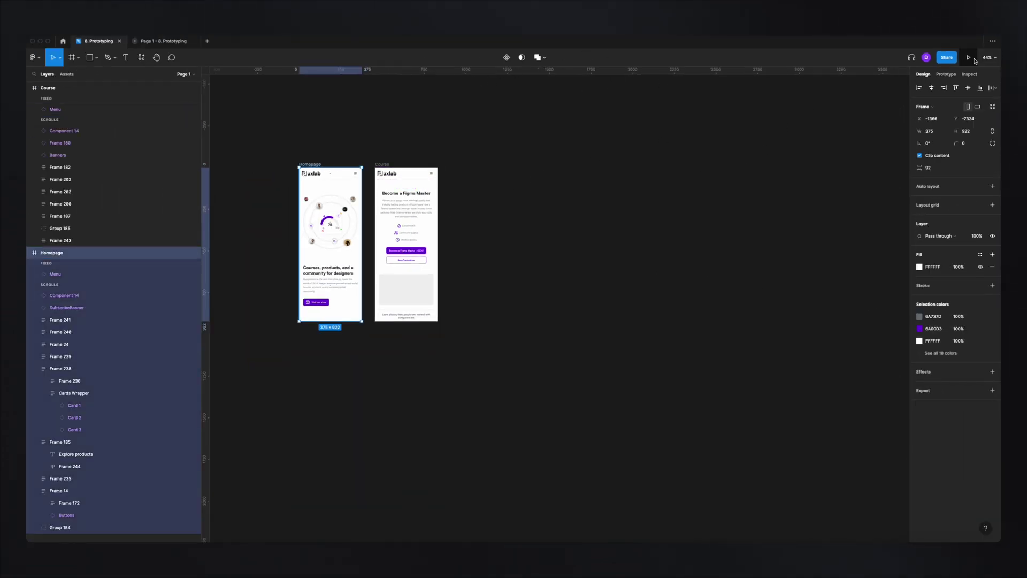
pyautogui.scroll(-2, 533, 187)
pyautogui.scroll(-5, 533, 186)
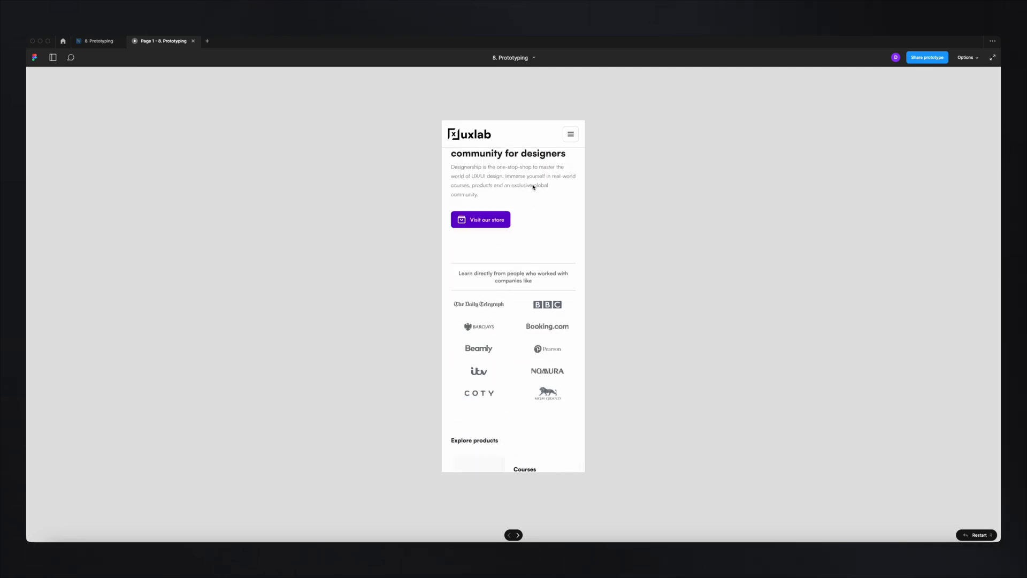
pyautogui.scroll(5, 534, 186)
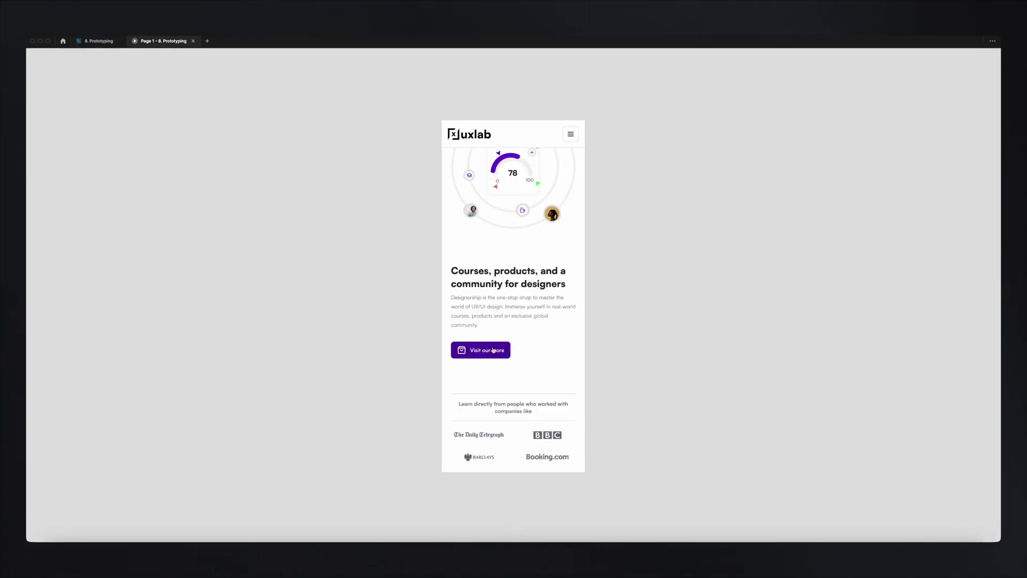
pyautogui.click(496, 350)
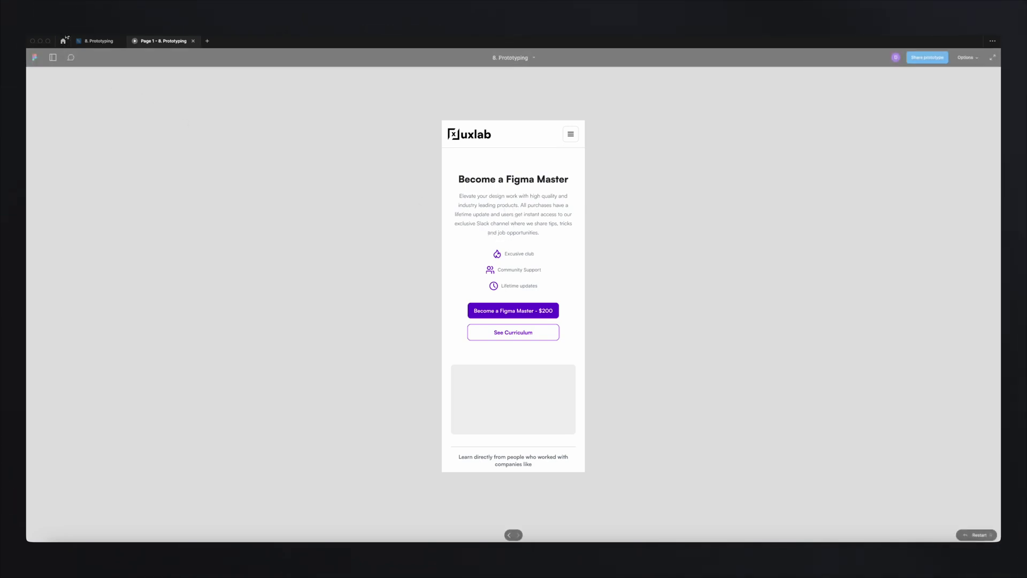
# Step: Set the Course frame's overflow scrolling to vertical in the design file
pyautogui.click(98, 41)
pyautogui.click(383, 164)
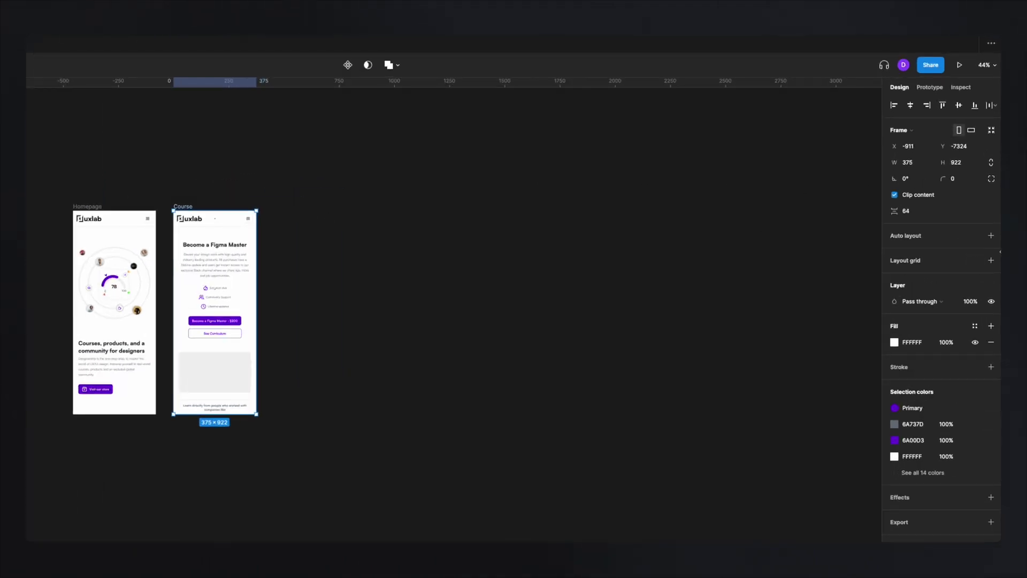
pyautogui.click(930, 88)
pyautogui.click(995, 177)
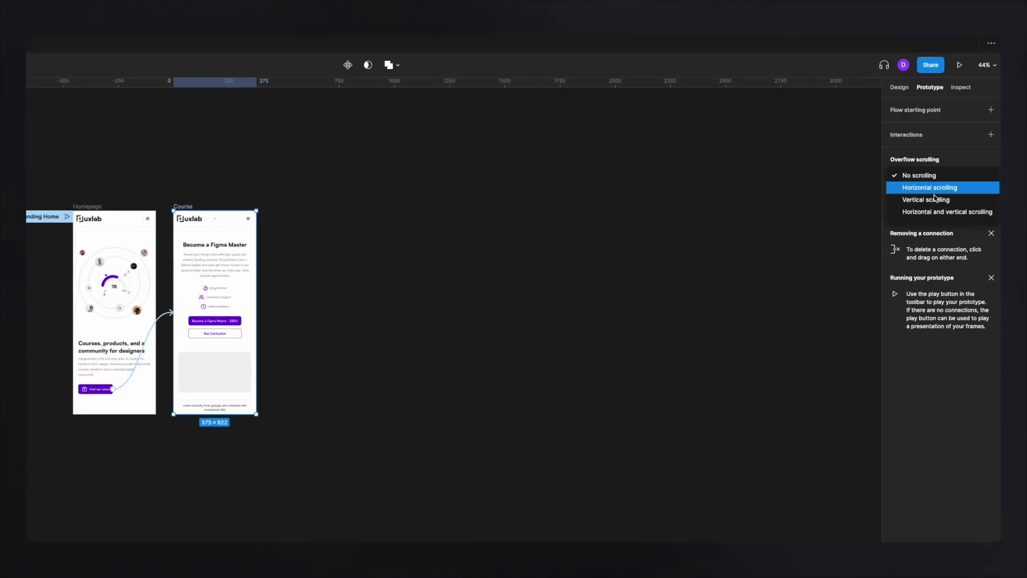
pyautogui.click(899, 199)
# Step: Preview the Course page by scrolling down through it and back to its beginning
pyautogui.press('super+alt+Return')
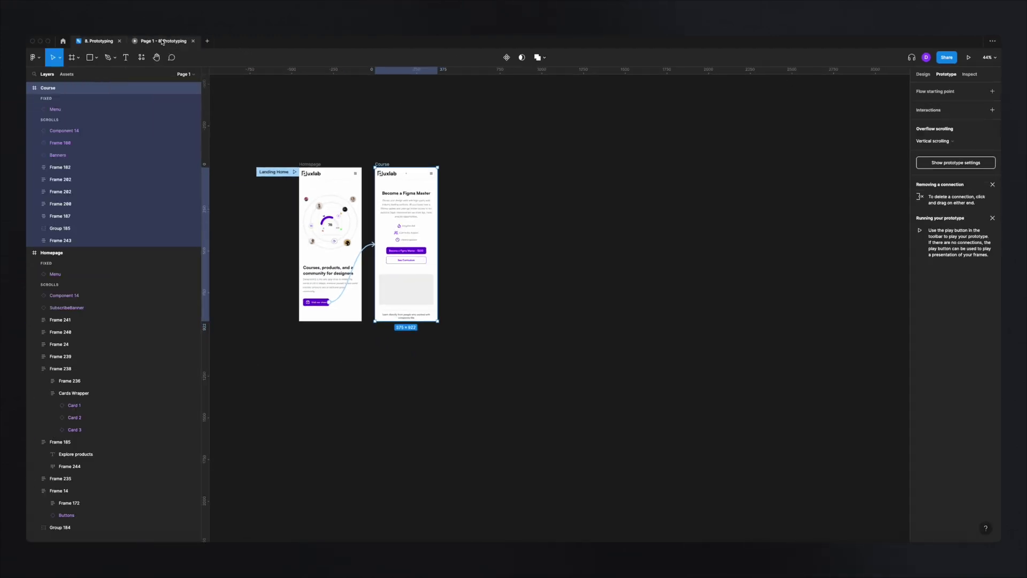
pyautogui.scroll(-1, 525, 224)
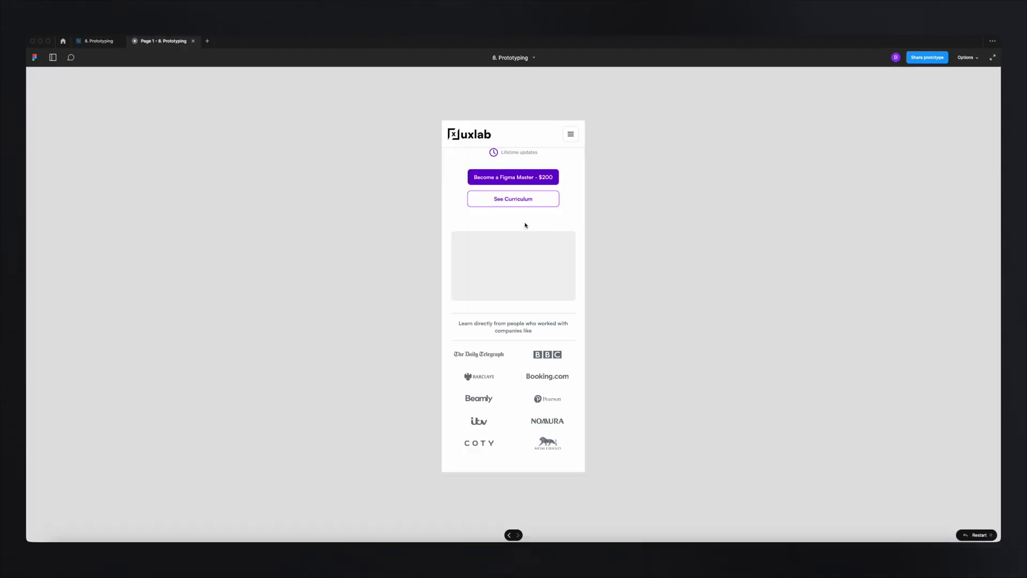
pyautogui.scroll(3, 526, 225)
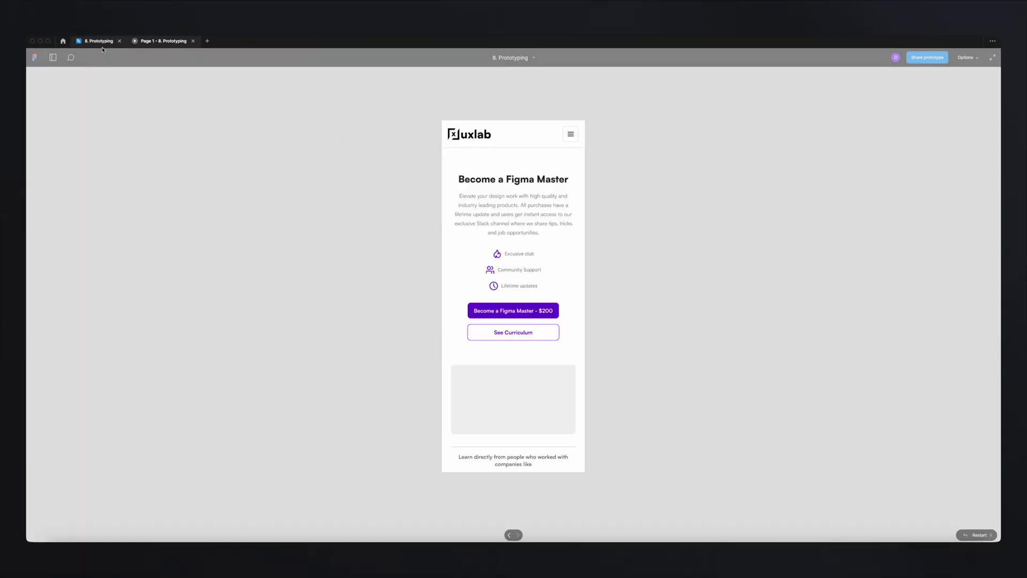
# Step: Configure the prototype to display on an iPhone 13 mini in Starlight over a black 000000 background
pyautogui.click(102, 47)
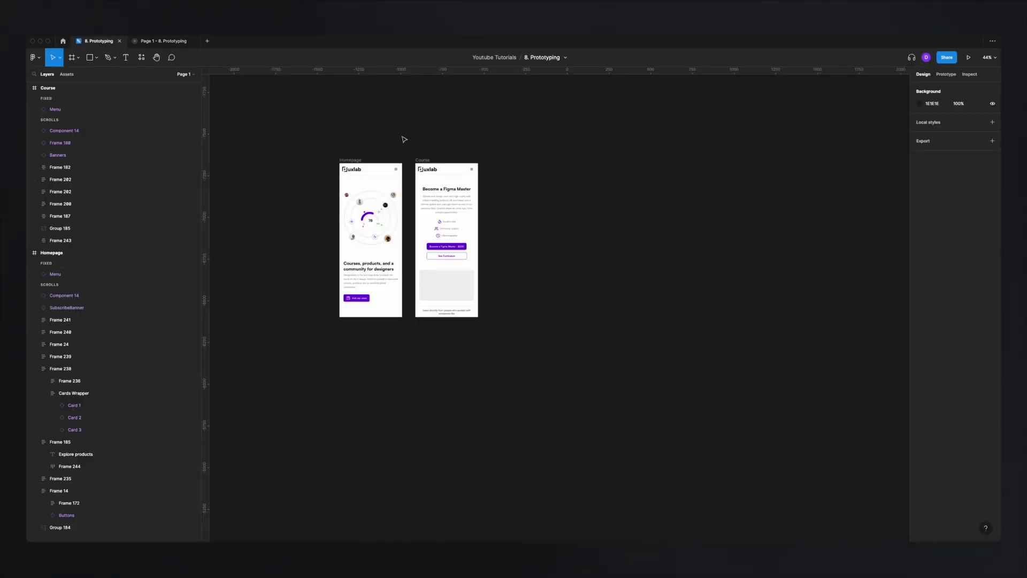
pyautogui.click(947, 76)
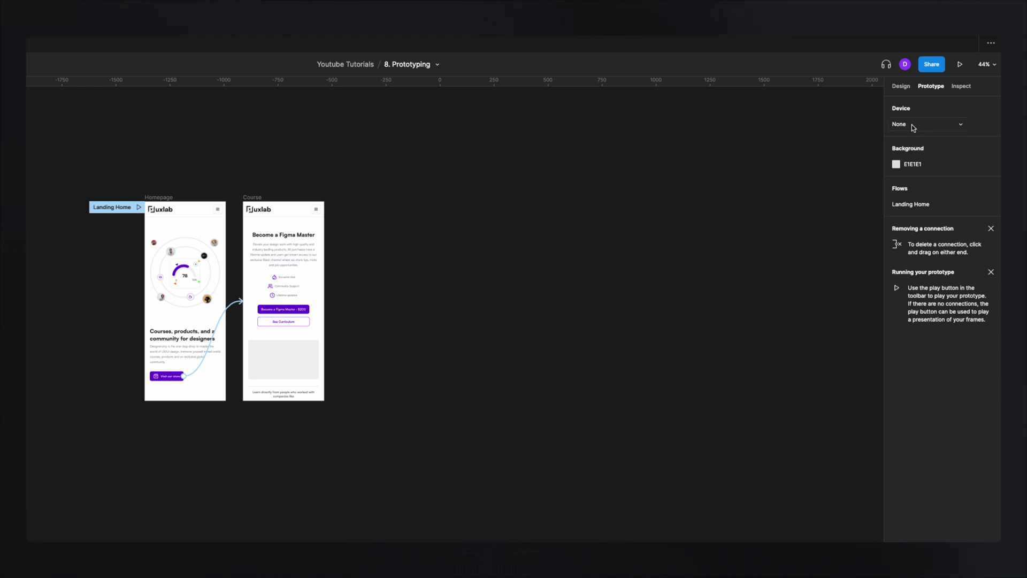
pyautogui.click(958, 126)
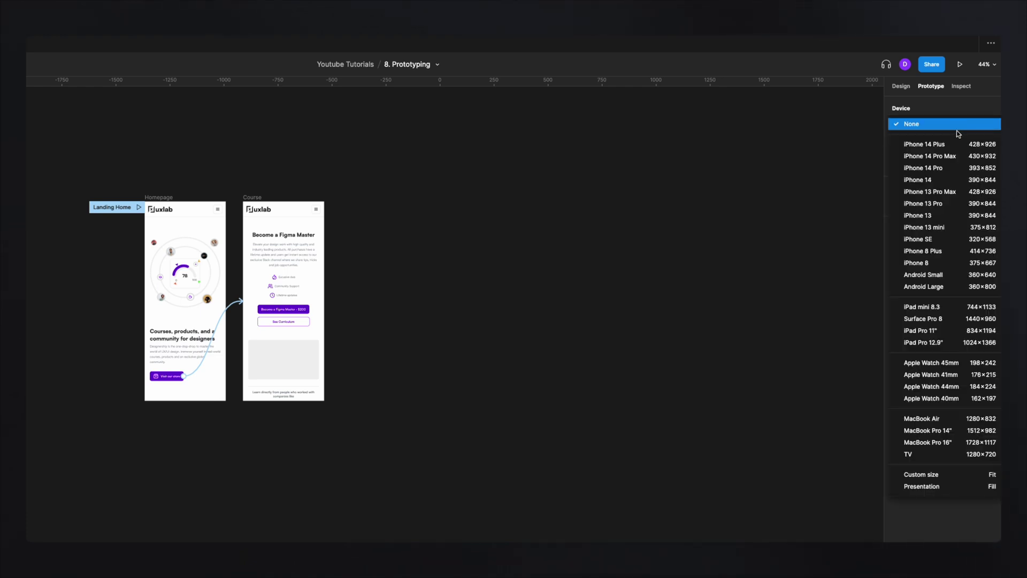
pyautogui.click(949, 227)
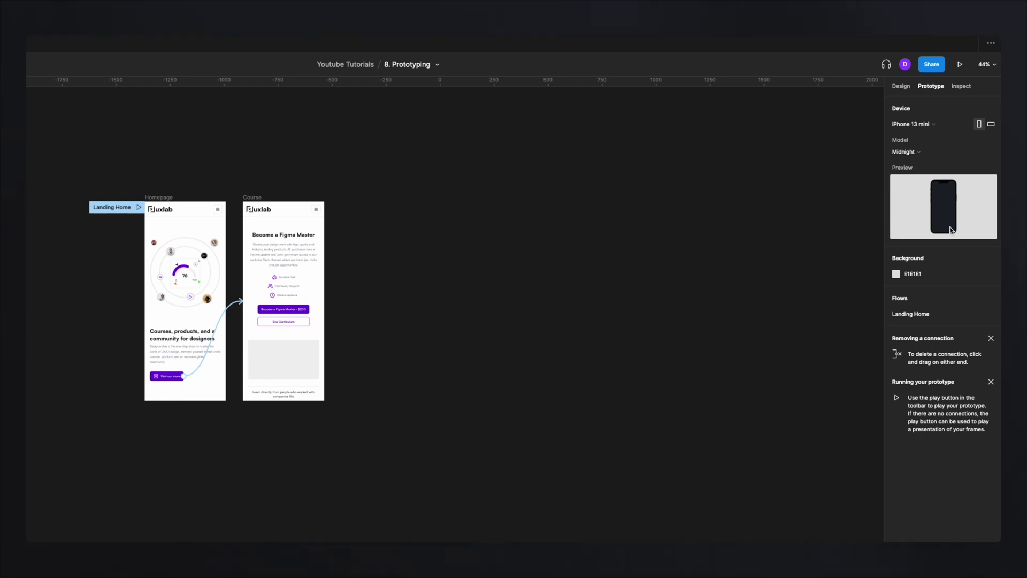
pyautogui.click(905, 152)
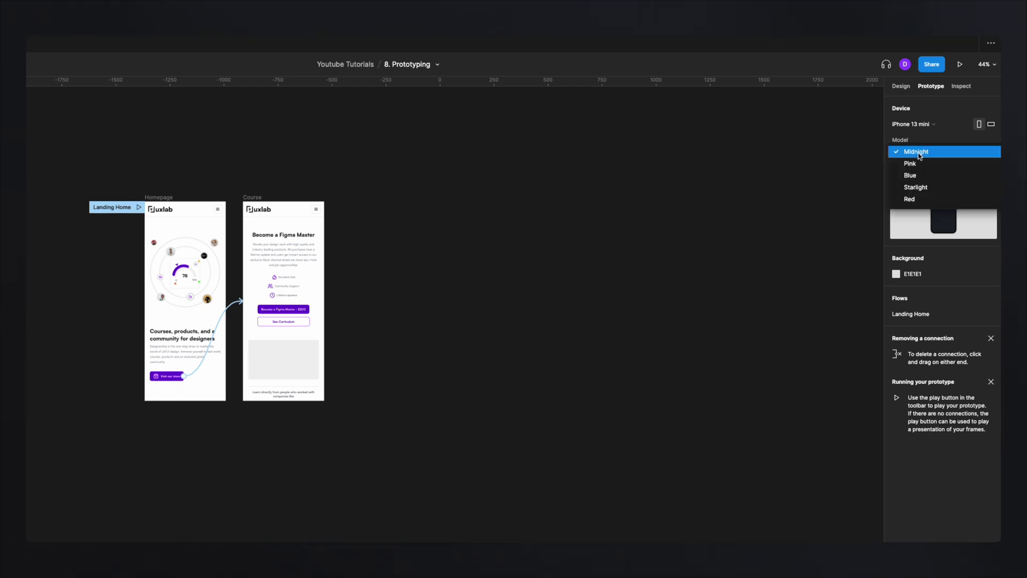
pyautogui.click(927, 192)
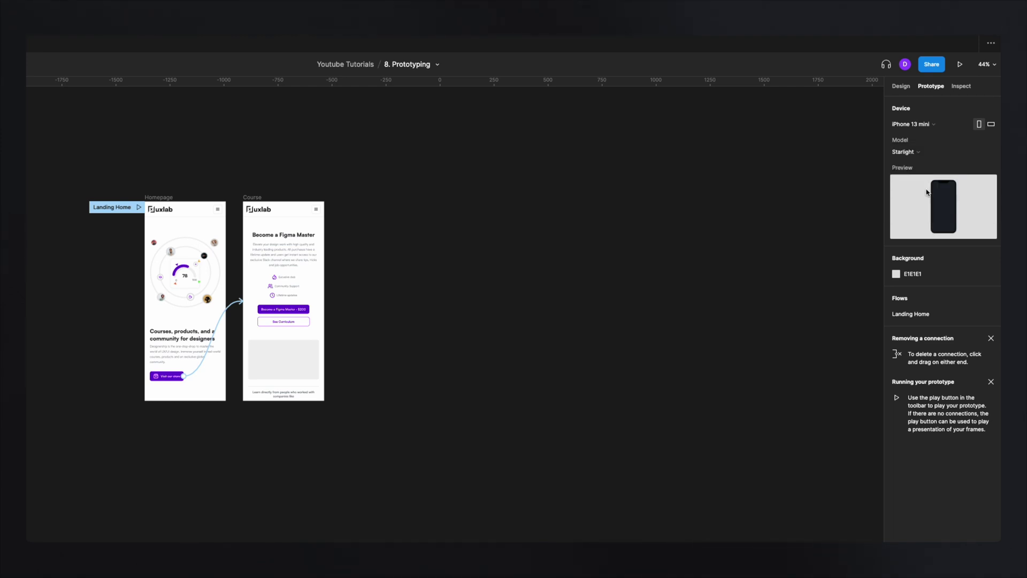
pyautogui.click(897, 273)
pyautogui.moveTo(803, 313); pyautogui.dragTo(753, 428)
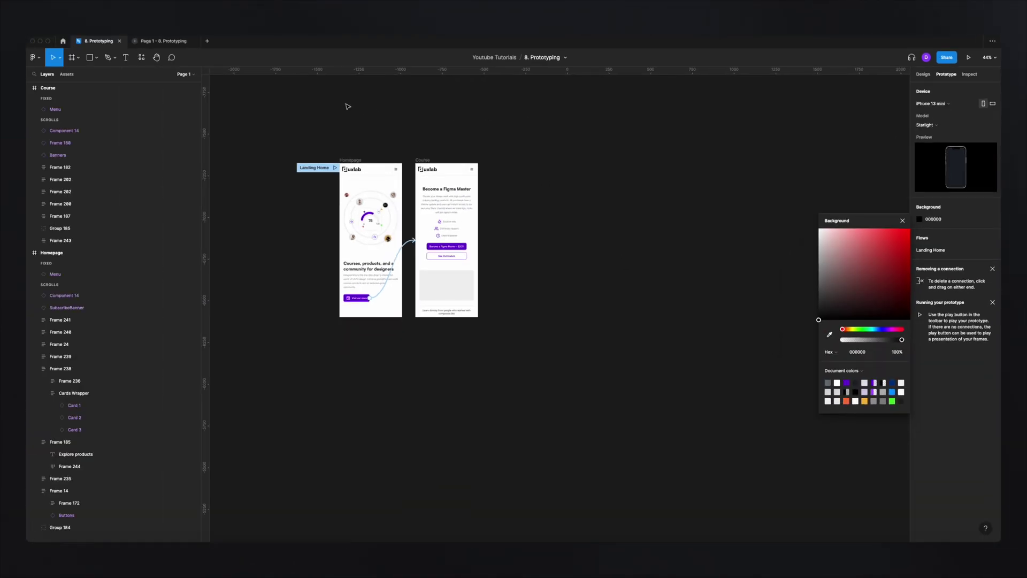
# Step: Preview the Course page inside the phone mockup, scrolling to its end and back up
pyautogui.press('super+alt+Return')
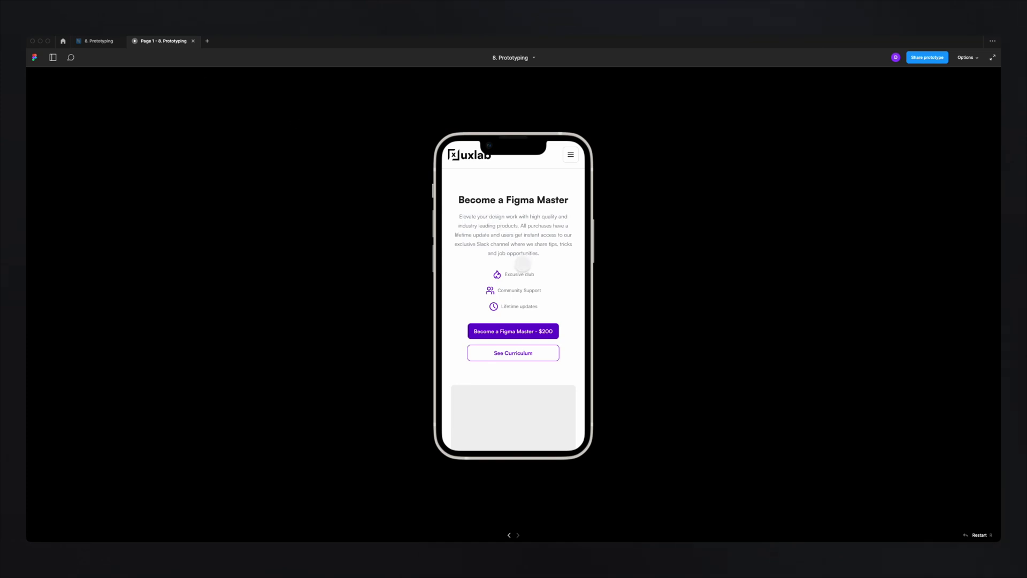
pyautogui.scroll(-10, 522, 270)
pyautogui.scroll(10, 523, 272)
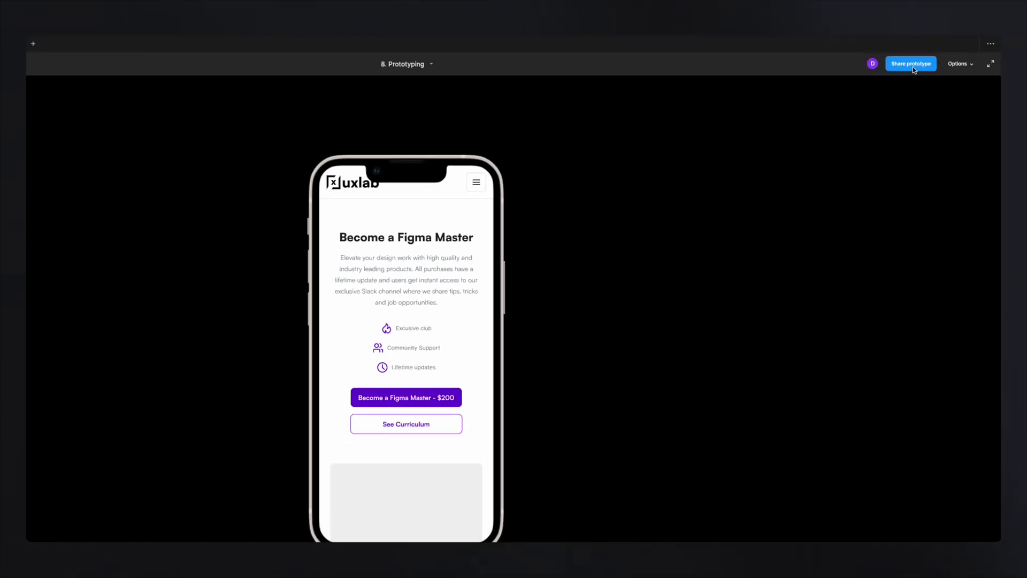
# Step: Open the prototype's sharing options
pyautogui.click(916, 66)
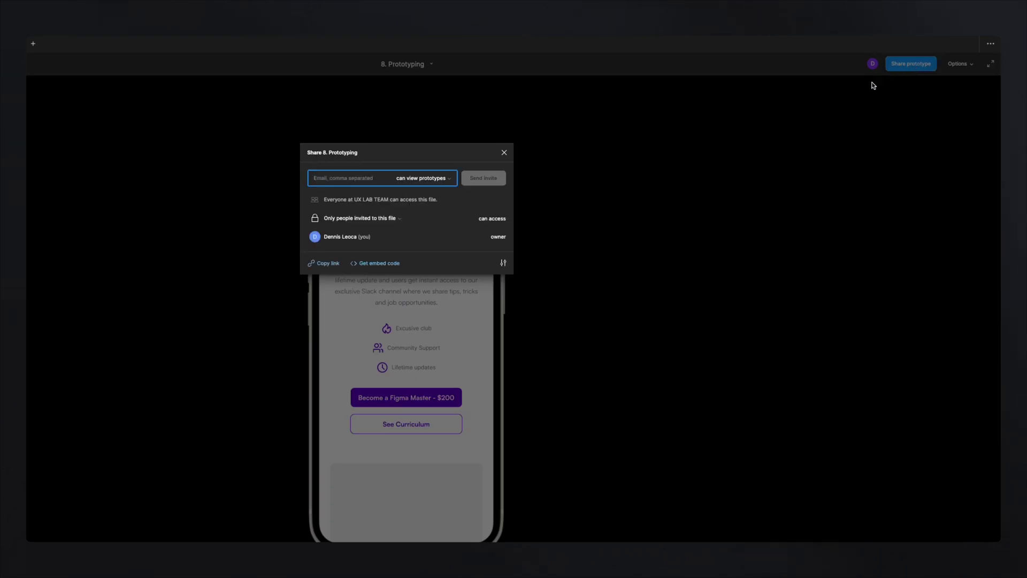